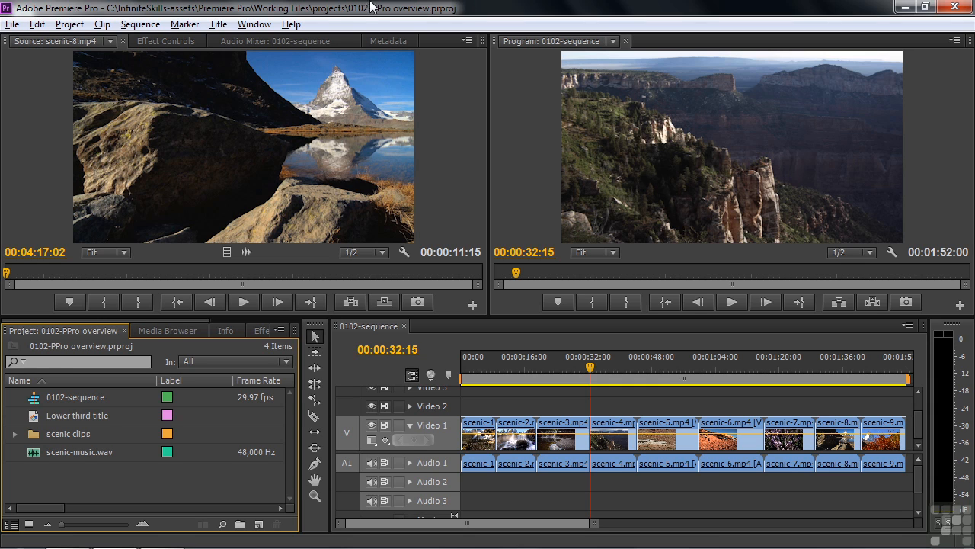
# Look through the New Sequence settings and Import window, closing both without changes.
pyautogui.click(12, 23)
pyautogui.moveTo(23, 41)
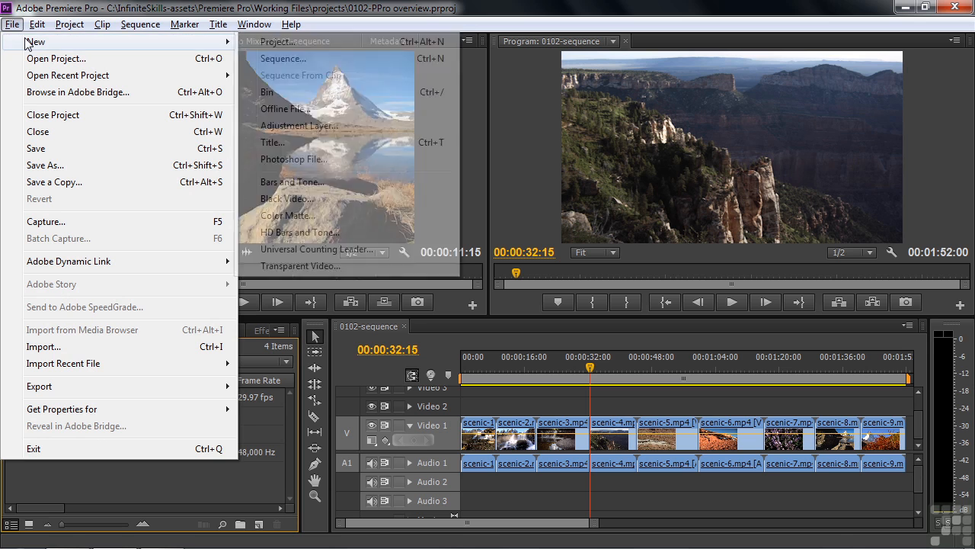
pyautogui.click(269, 59)
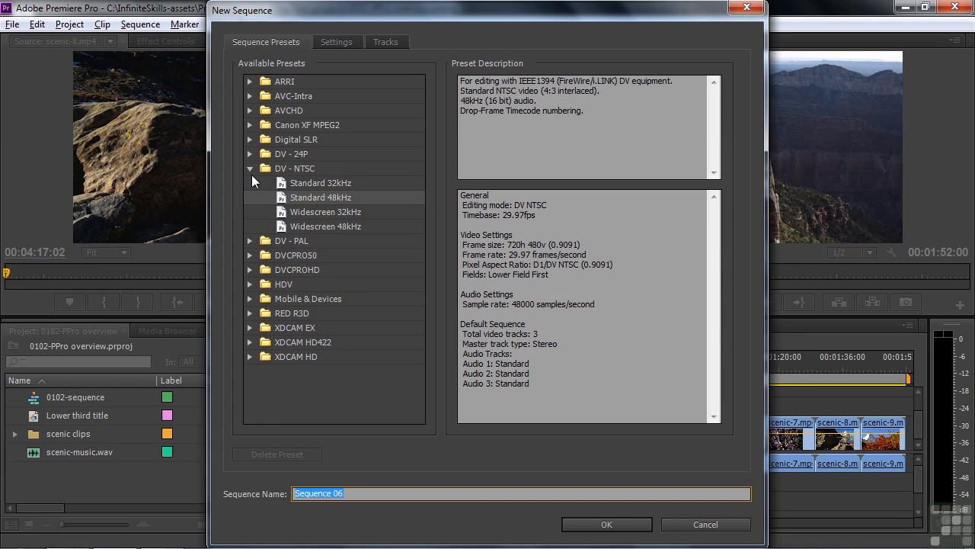
pyautogui.click(250, 168)
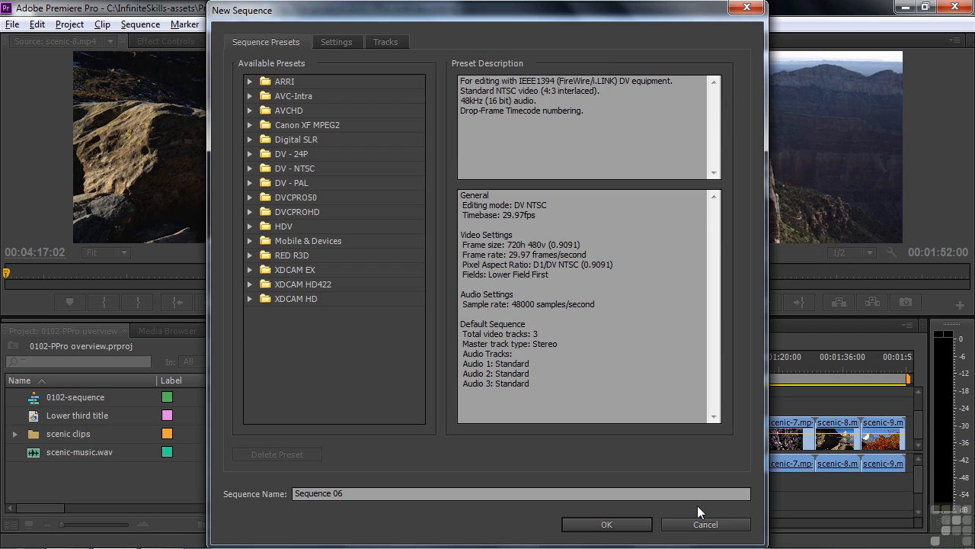
pyautogui.click(701, 524)
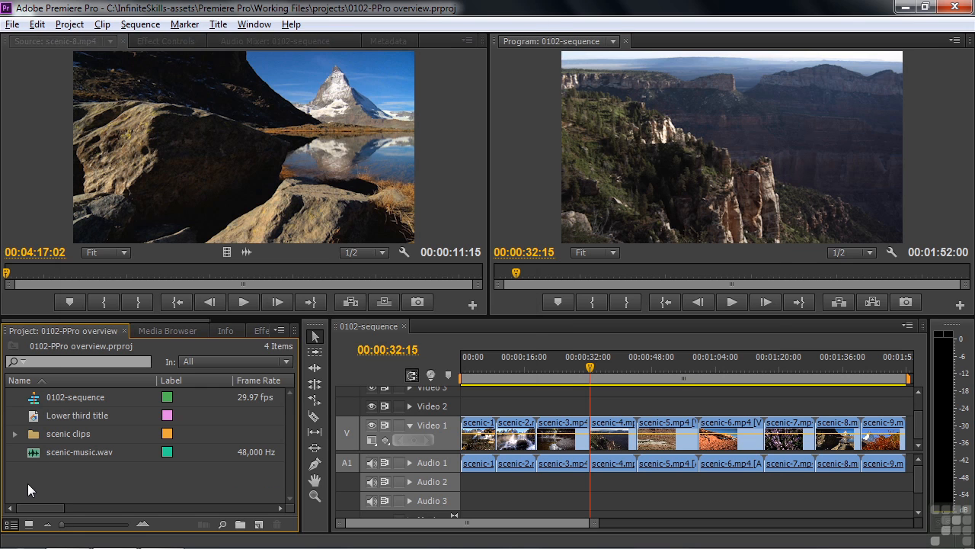
pyautogui.doubleClick(27, 483)
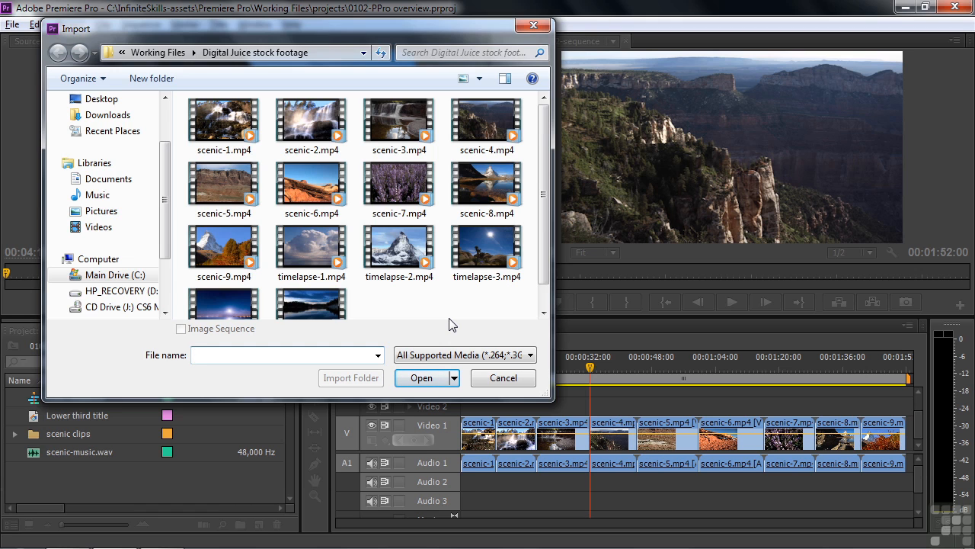
pyautogui.click(502, 377)
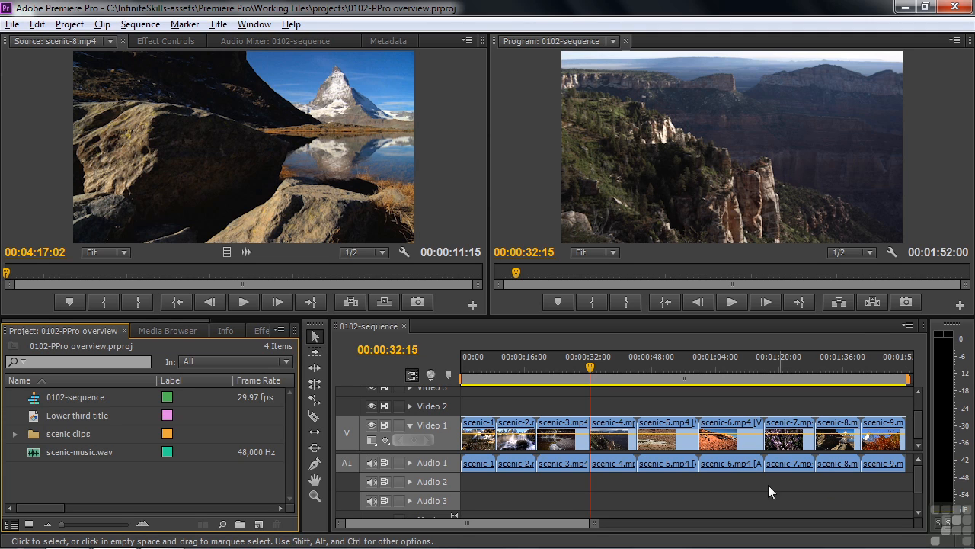
# Trial-trim the scenic-3/scenic-4 edit point at 00:00:33:27, then undo it.
pyautogui.moveTo(591, 369); pyautogui.dragTo(595, 371)
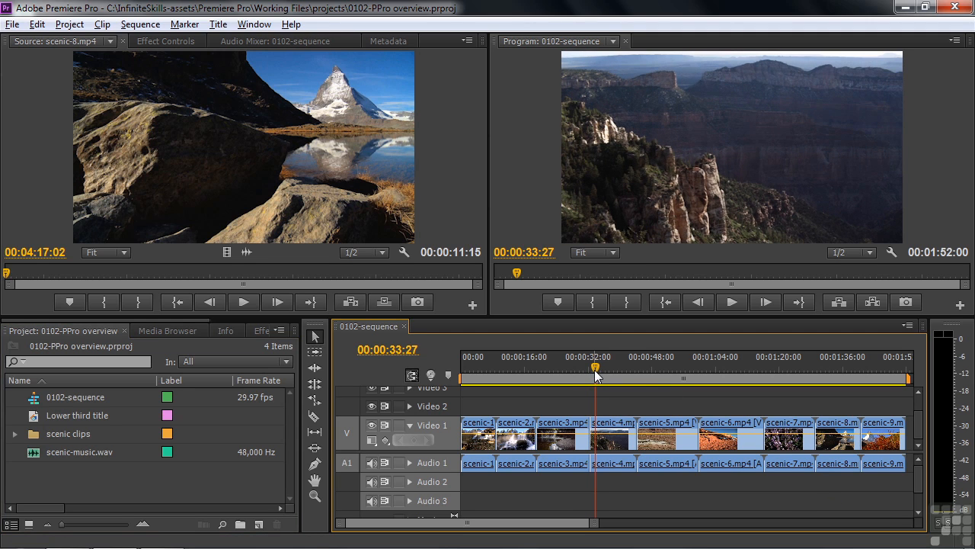
pyautogui.moveTo(585, 422); pyautogui.dragTo(571, 421)
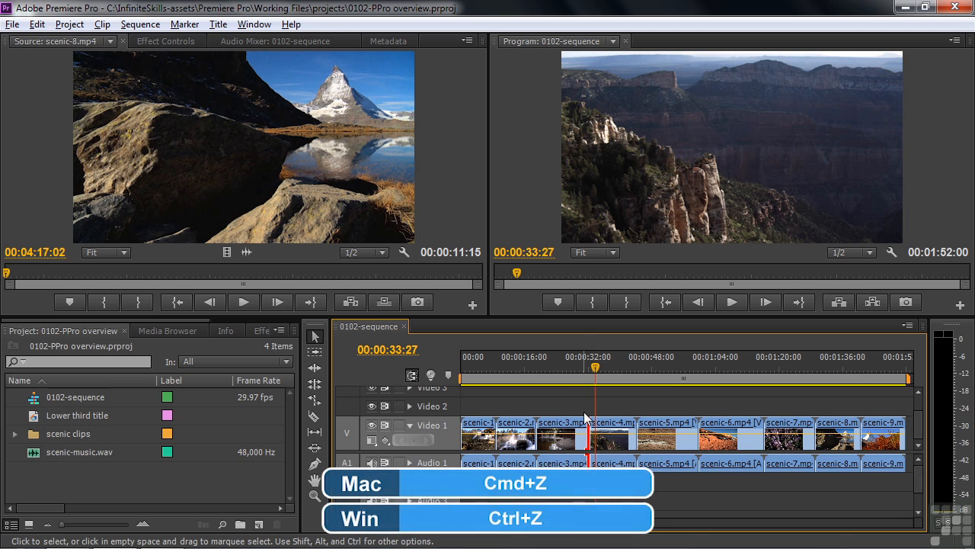
pyautogui.hotkey('ctrl', 'z')
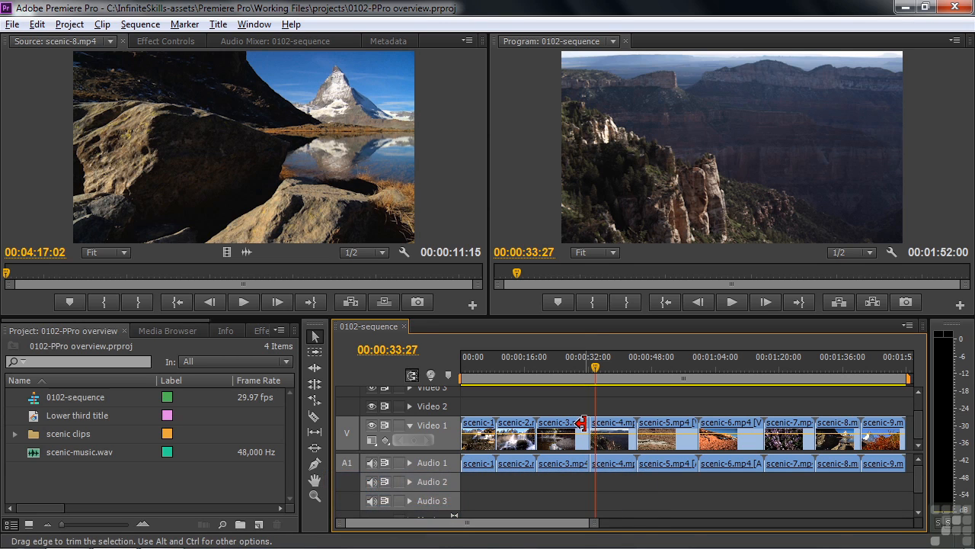
# Ripple-trim the end of scenic-3 and start of scenic-4, shortening the sequence to 00:01:43:18.
pyautogui.moveTo(581, 425)
pyautogui.mouseDown()
pyautogui.moveTo(587, 439)
pyautogui.moveTo(573, 431)
pyautogui.moveTo(577, 420)
pyautogui.moveTo(563, 419)
pyautogui.moveTo(570, 424)
pyautogui.mouseUp()
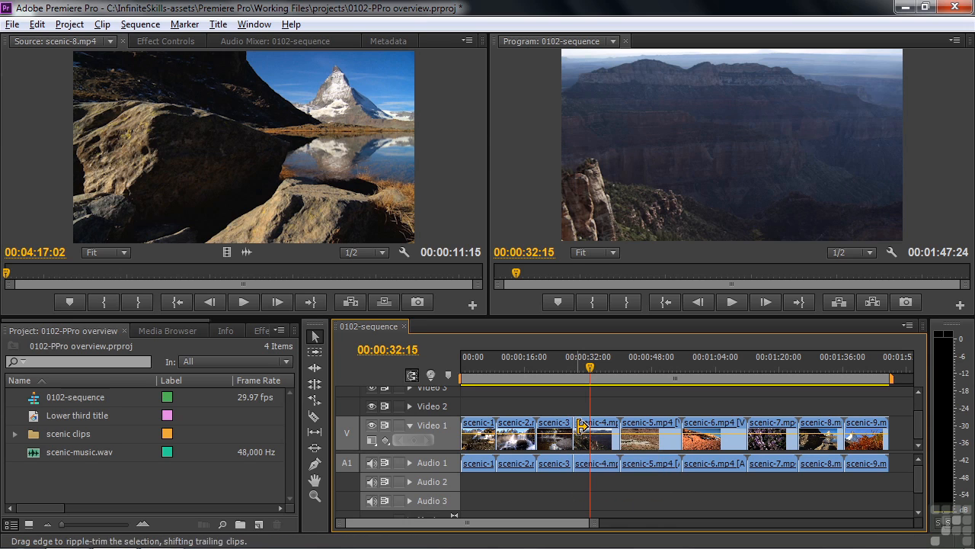
pyautogui.moveTo(581, 426); pyautogui.dragTo(583, 430)
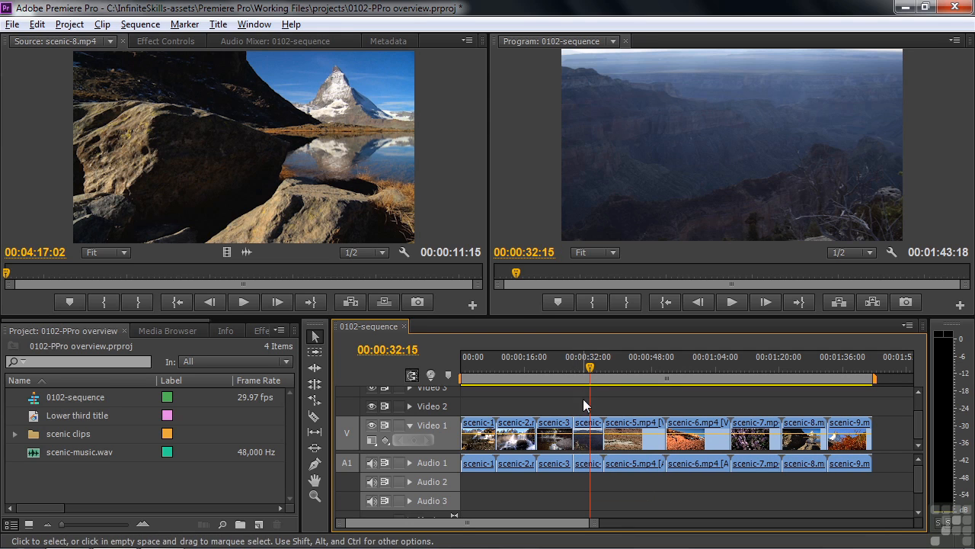
pyautogui.moveTo(591, 372); pyautogui.dragTo(553, 383)
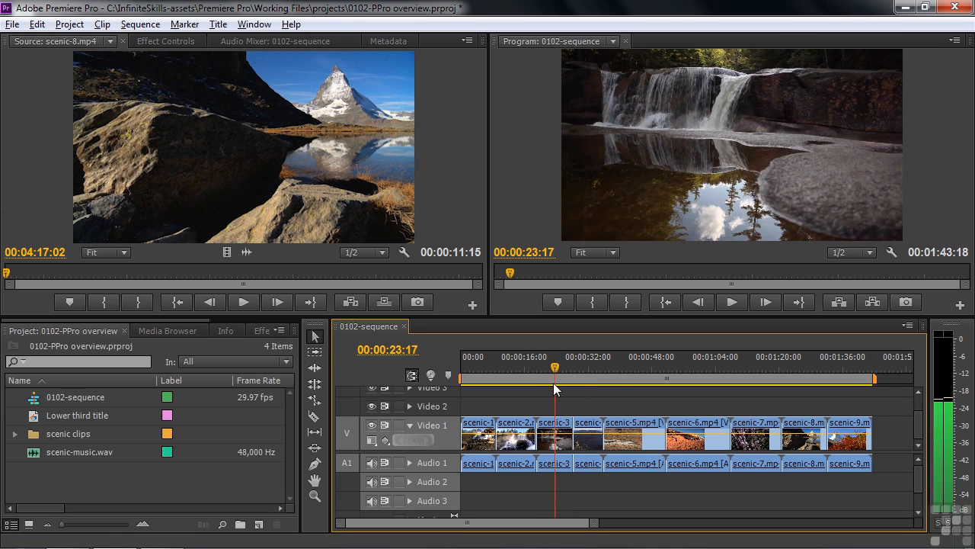
pyautogui.click(261, 331)
# Drop Video Transitions > Wipe > Wedge Wipe onto the scenic-3/scenic-4 cut.
pyautogui.moveTo(203, 321); pyautogui.dragTo(250, 320)
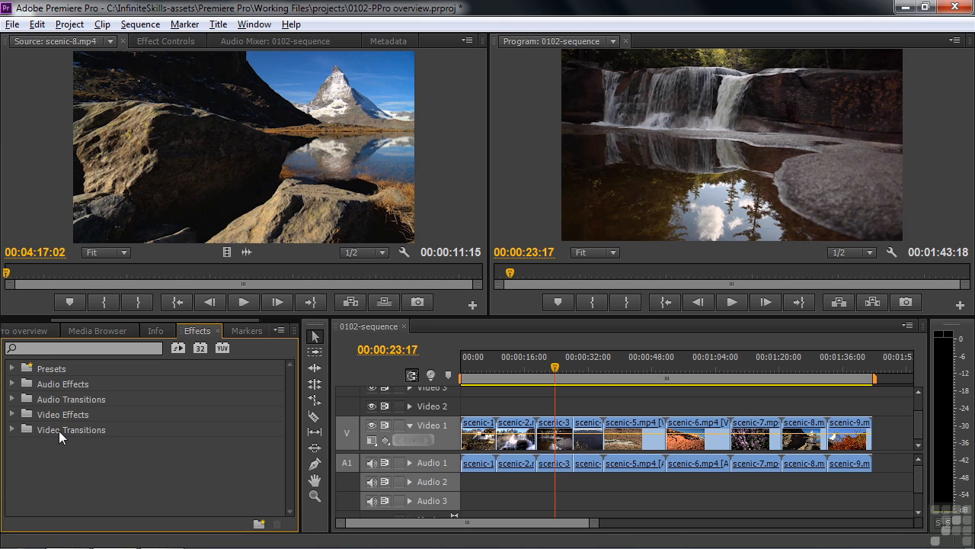
pyautogui.click(11, 431)
pyautogui.scroll(-3, 286, 427)
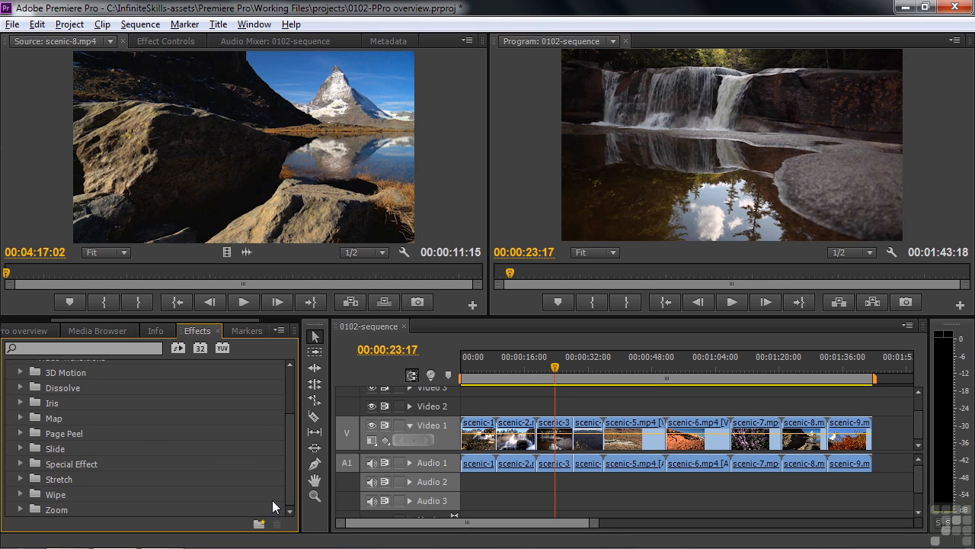
pyautogui.click(31, 493)
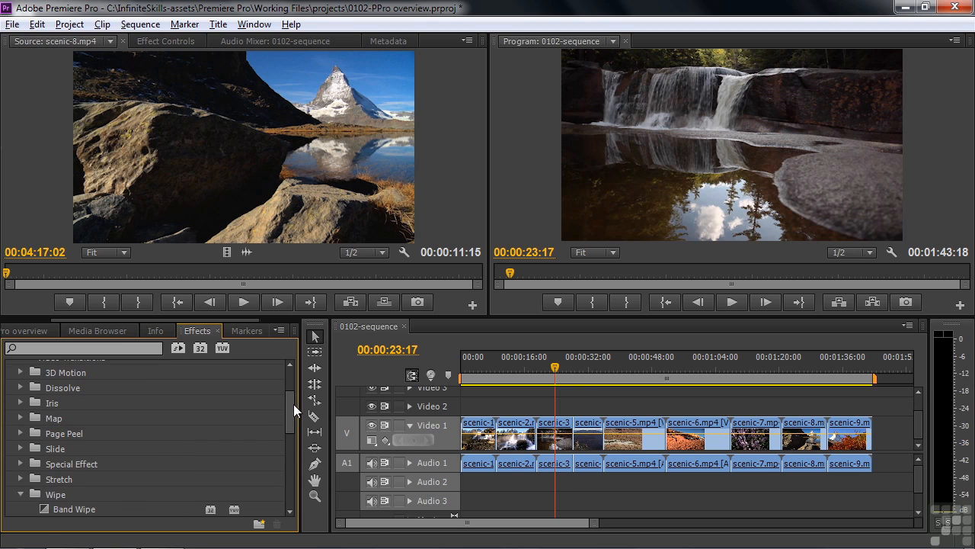
pyautogui.moveTo(281, 407); pyautogui.dragTo(285, 497)
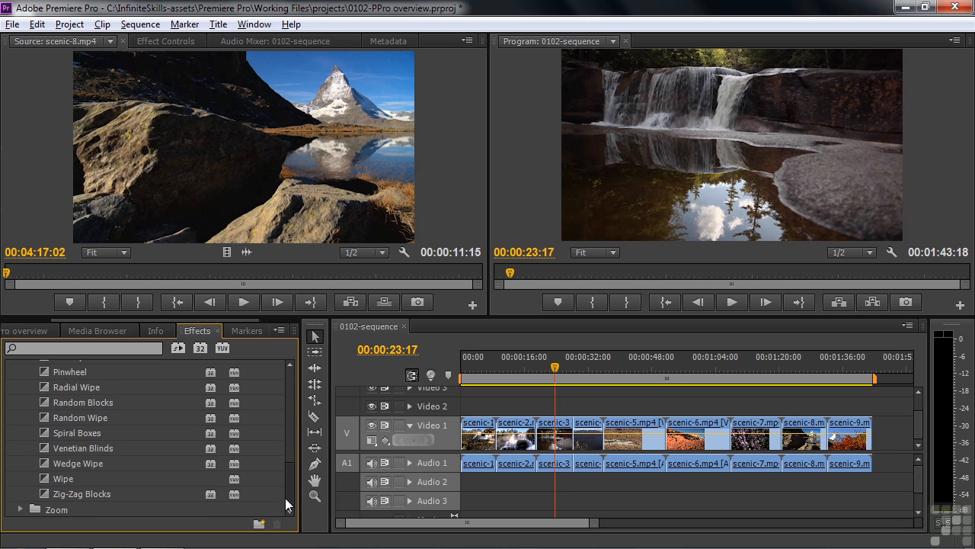
pyautogui.moveTo(48, 464); pyautogui.dragTo(573, 441)
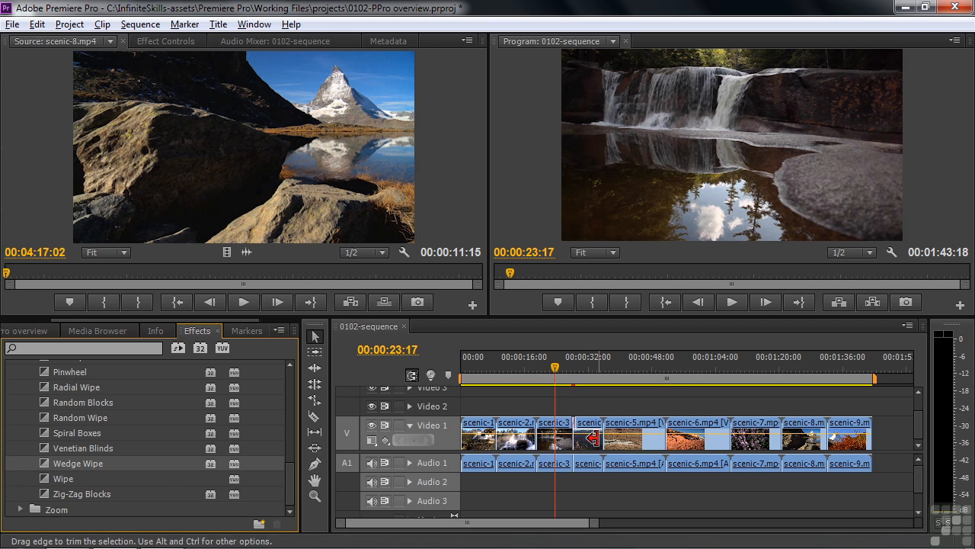
# Preview the Wedge Wipe, then zoom the timeline in around 00:00:27:06.
pyautogui.press('space')
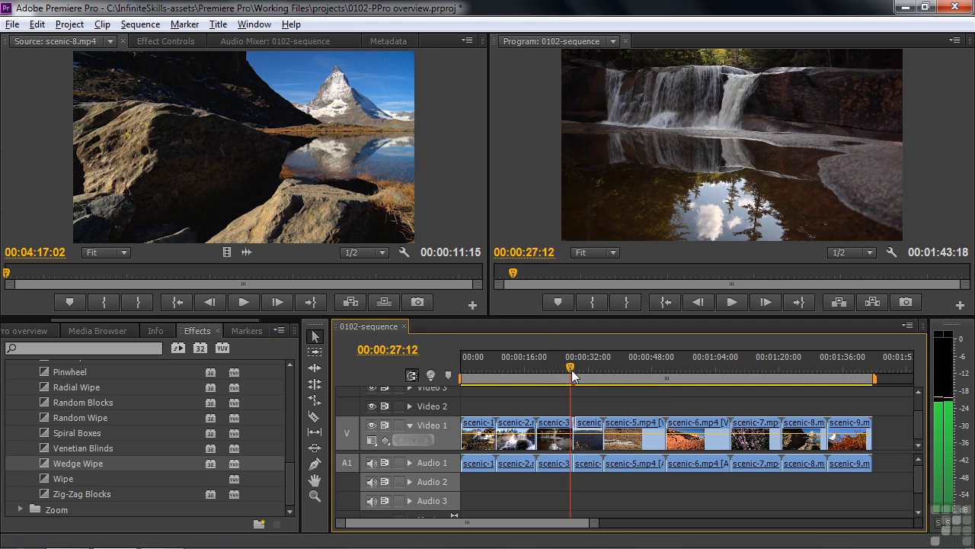
pyautogui.press('space')
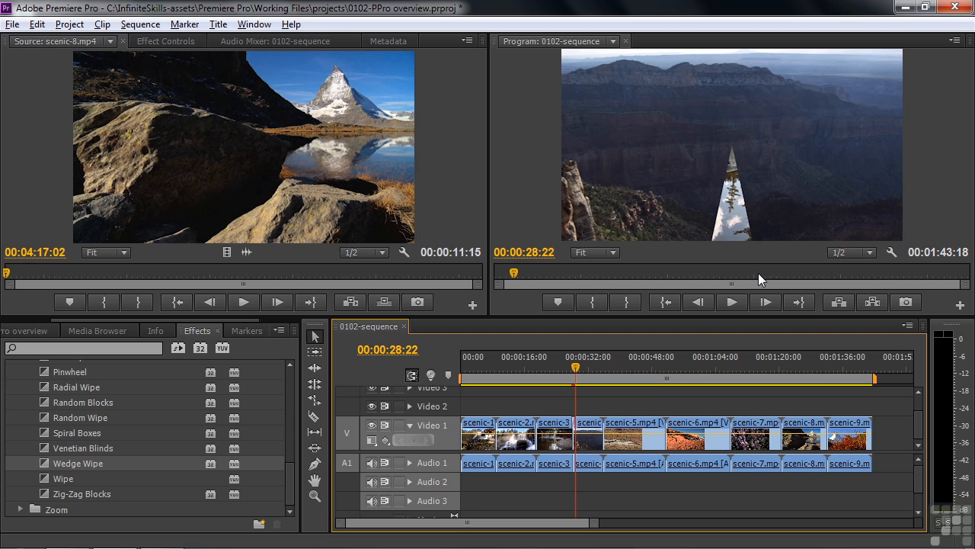
pyautogui.click(570, 367)
pyautogui.press('=')
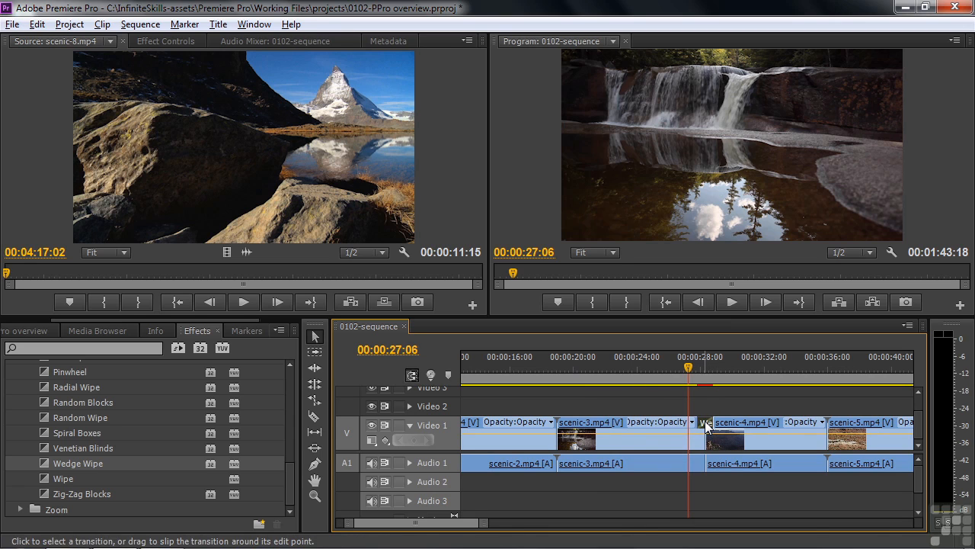
# Change the Wedge Wipe's sweep direction and scrub through the transition.
pyautogui.click(179, 42)
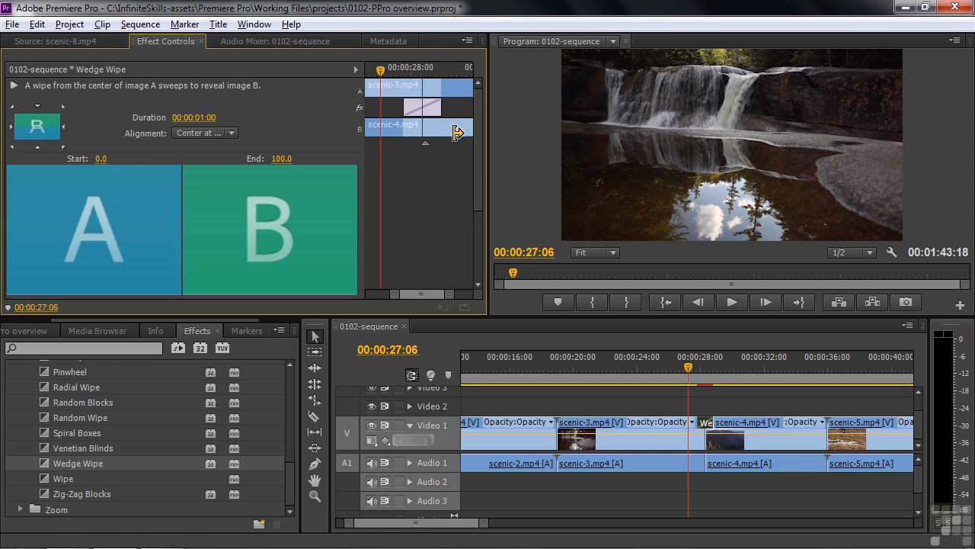
pyautogui.moveTo(688, 369); pyautogui.dragTo(701, 373)
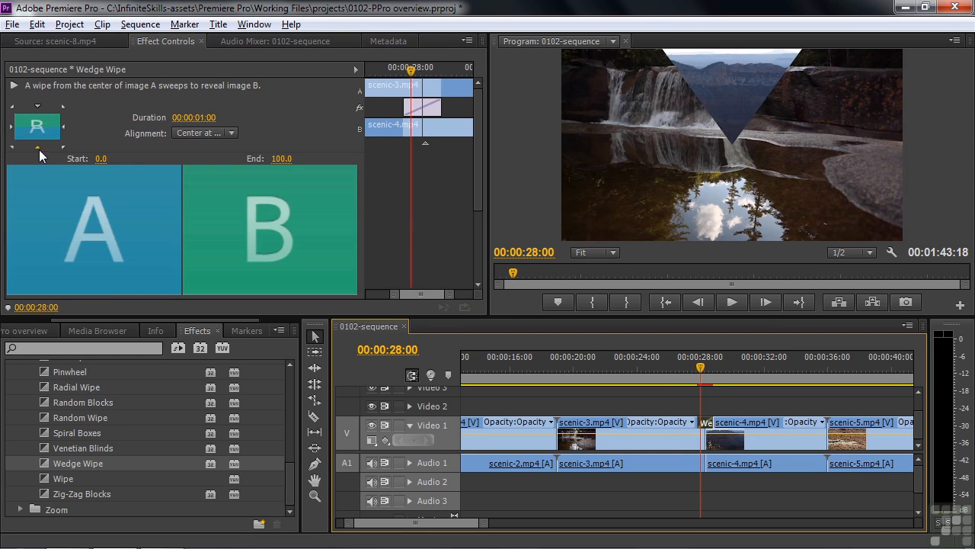
pyautogui.click(63, 147)
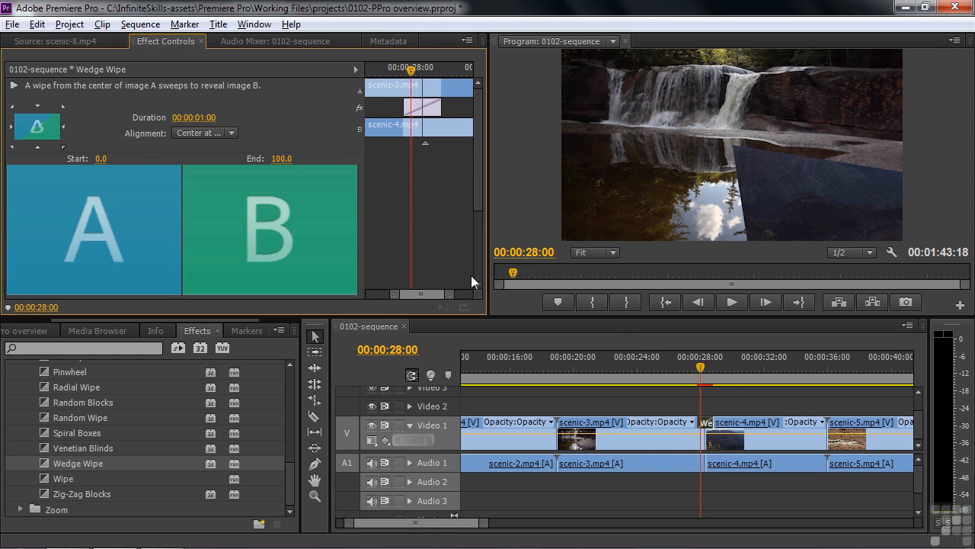
pyautogui.click(700, 370)
pyautogui.moveTo(700, 369); pyautogui.dragTo(704, 374)
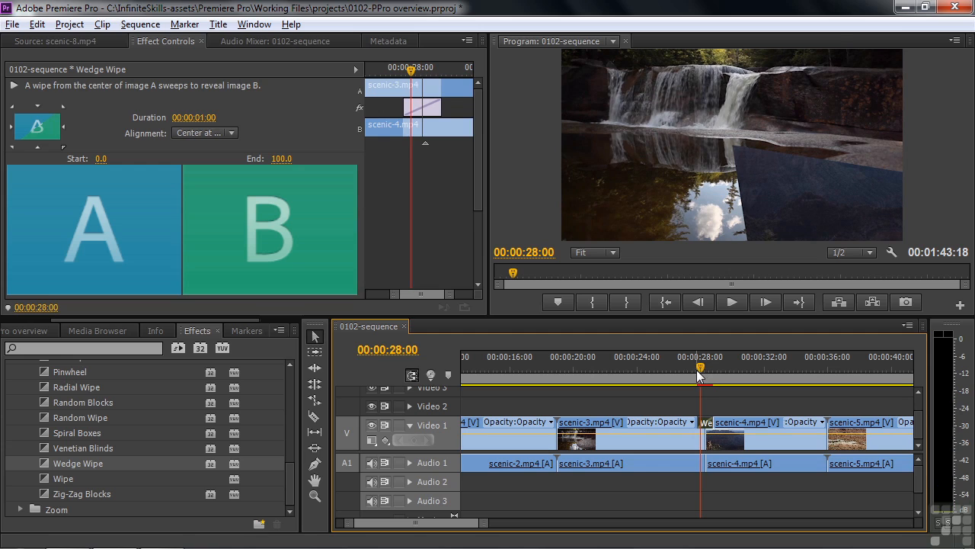
# Widen the Wedge Wipe border to 24.1 with a sampled grey colour and play it back.
pyautogui.moveTo(479, 172); pyautogui.dragTo(471, 266)
pyautogui.moveTo(212, 220)
pyautogui.mouseDown()
pyautogui.moveTo(230, 219)
pyautogui.moveTo(214, 225)
pyautogui.mouseUp()
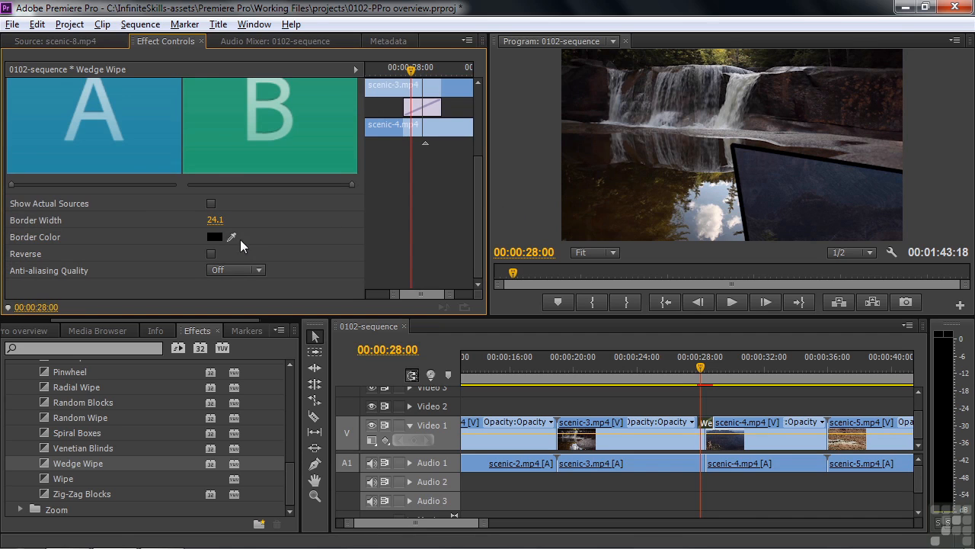
pyautogui.moveTo(232, 237); pyautogui.dragTo(813, 144)
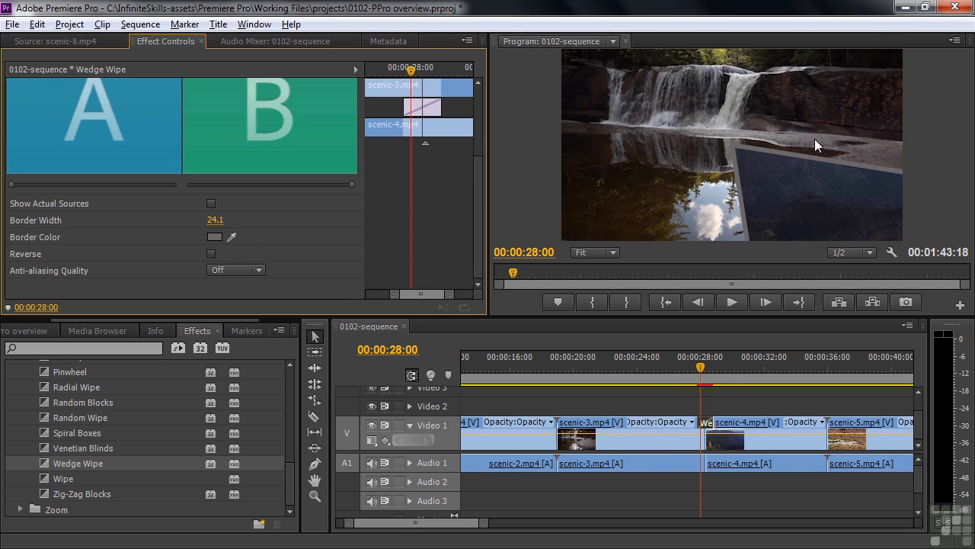
pyautogui.press('space')
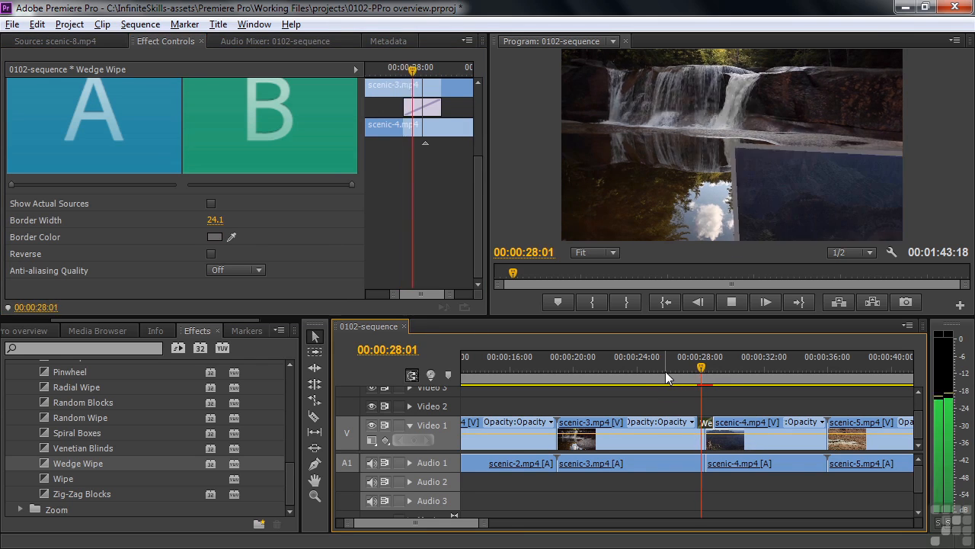
pyautogui.press('space')
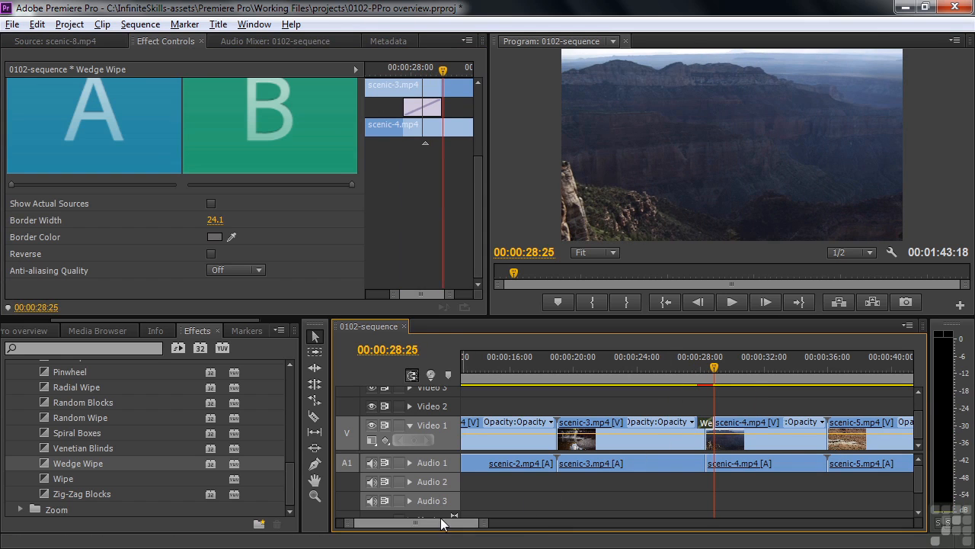
pyautogui.moveTo(423, 523); pyautogui.dragTo(429, 524)
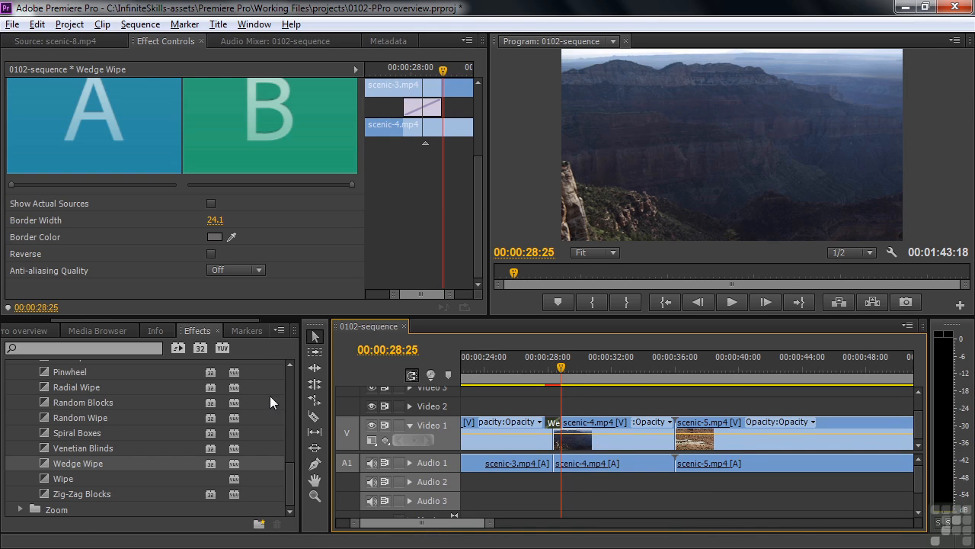
# Apply Gaussian Blur to scenic-4 with Blurriness 51 and Repeat Edge Pixels checked.
pyautogui.scroll(10, 288, 469)
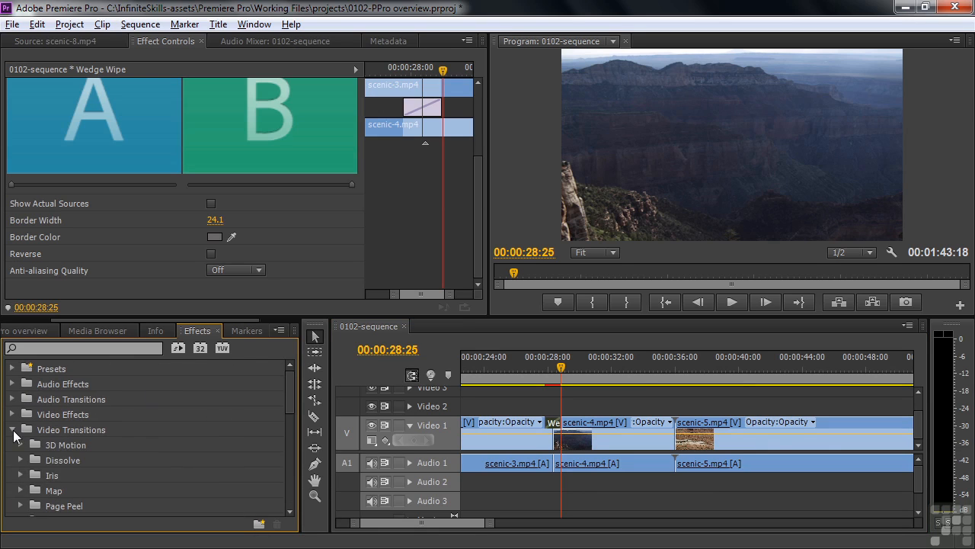
pyautogui.click(12, 429)
pyautogui.click(12, 414)
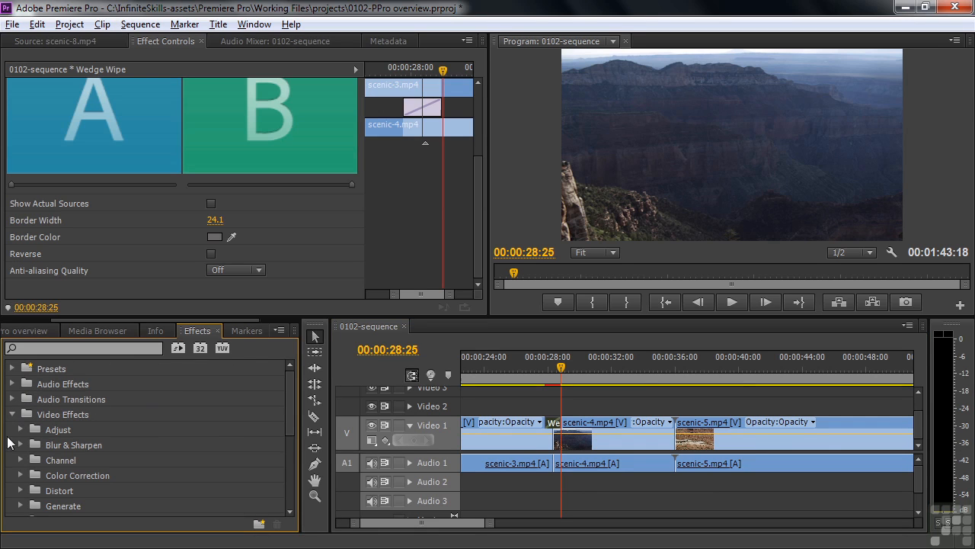
pyautogui.click(20, 444)
pyautogui.moveTo(289, 395); pyautogui.dragTo(283, 422)
pyautogui.moveTo(47, 450); pyautogui.dragTo(608, 433)
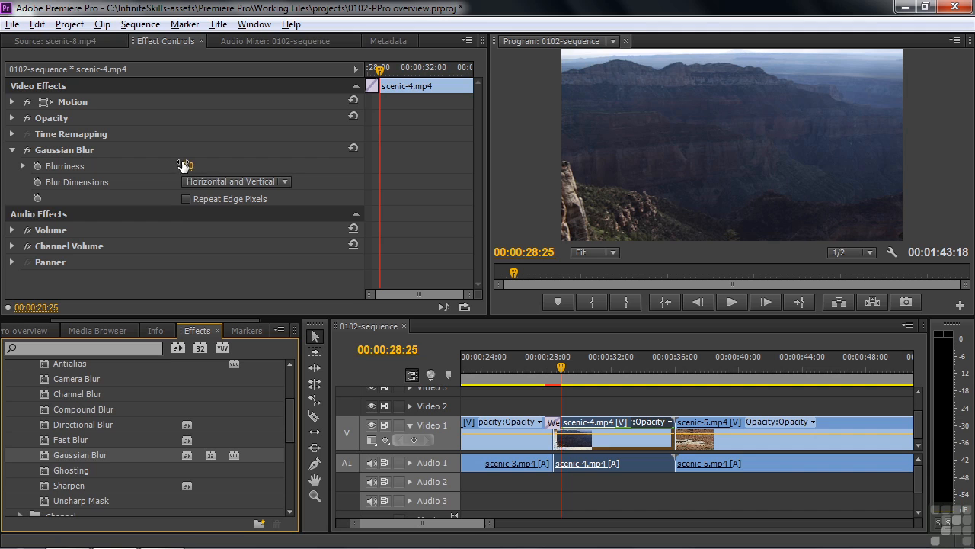
pyautogui.moveTo(187, 166); pyautogui.dragTo(196, 194)
pyautogui.click(186, 199)
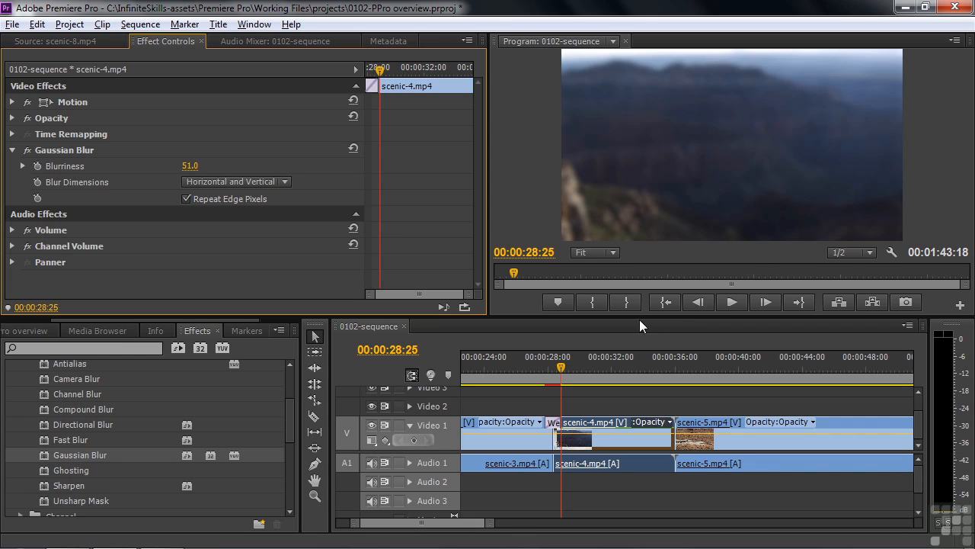
# Keyframe Blurriness at 51 at the cut, down to 0.0 at 00:00:30:02, and preview.
pyautogui.press('Up')
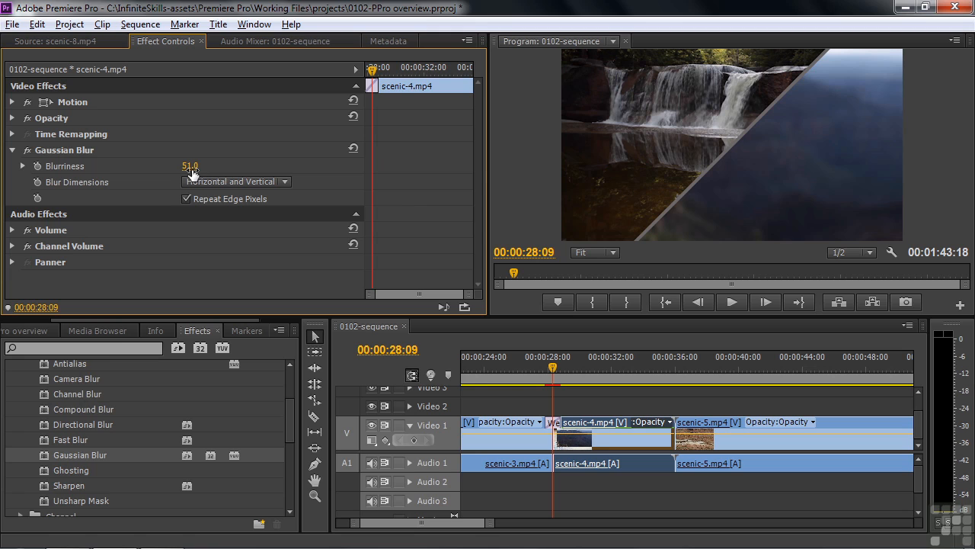
pyautogui.click(38, 166)
pyautogui.moveTo(372, 71); pyautogui.dragTo(397, 86)
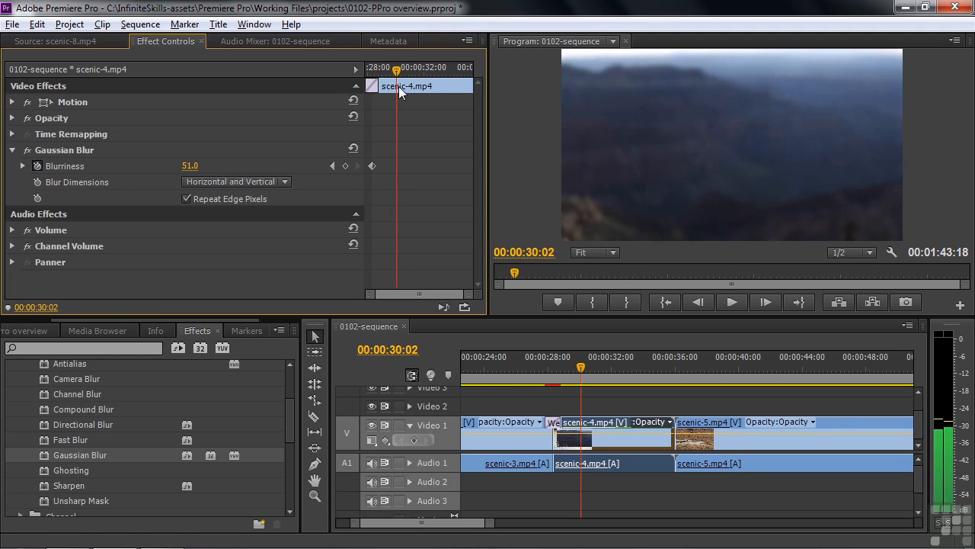
pyautogui.moveTo(195, 167); pyautogui.dragTo(157, 168)
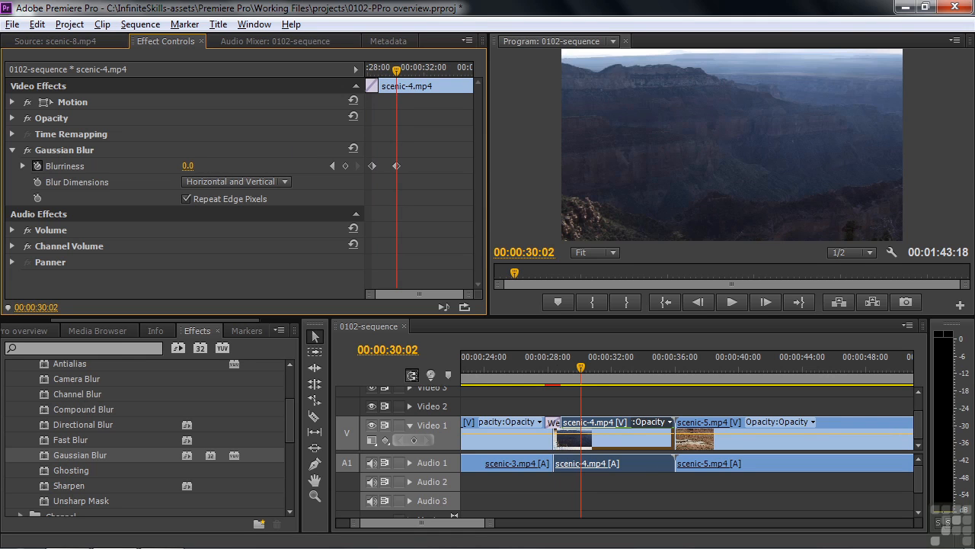
pyautogui.moveTo(577, 371); pyautogui.dragTo(547, 377)
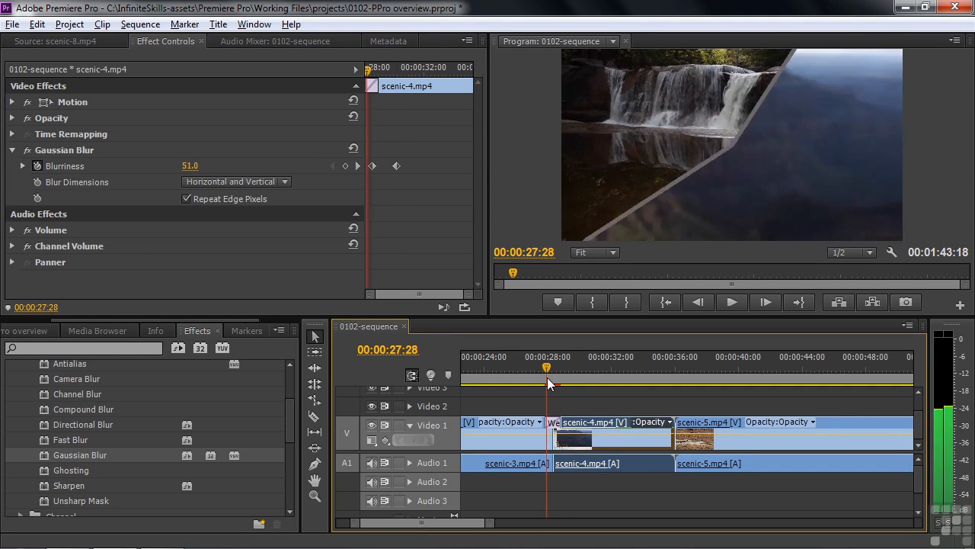
pyautogui.press('space')
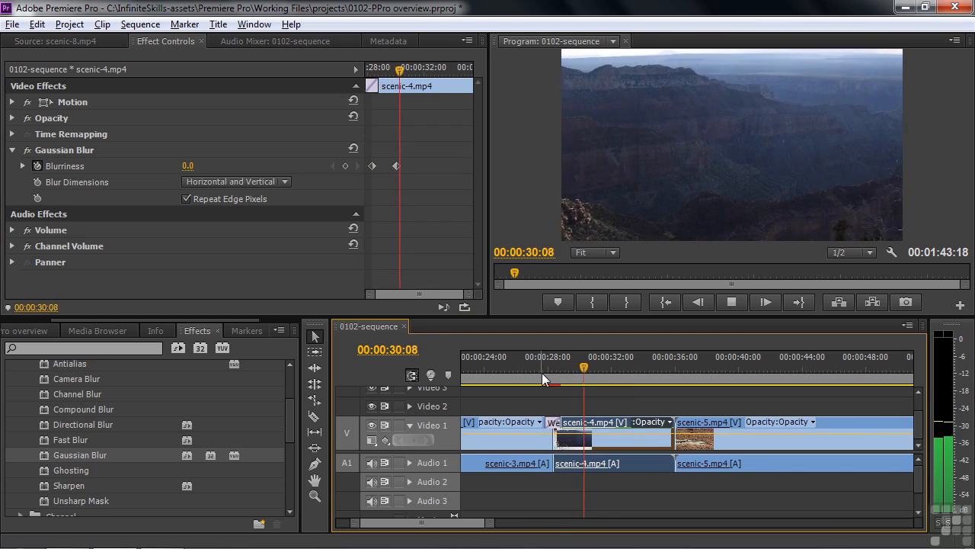
pyautogui.press('space')
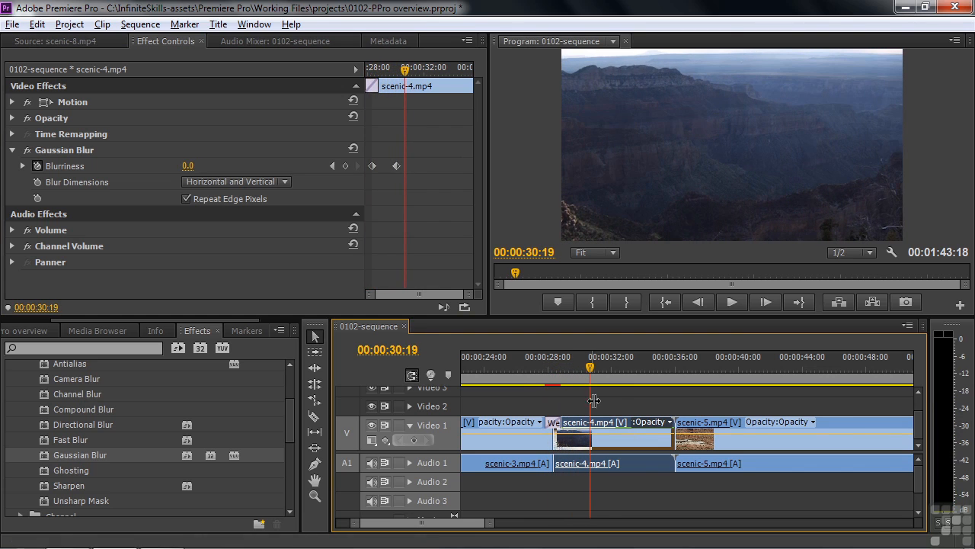
pyautogui.moveTo(599, 427)
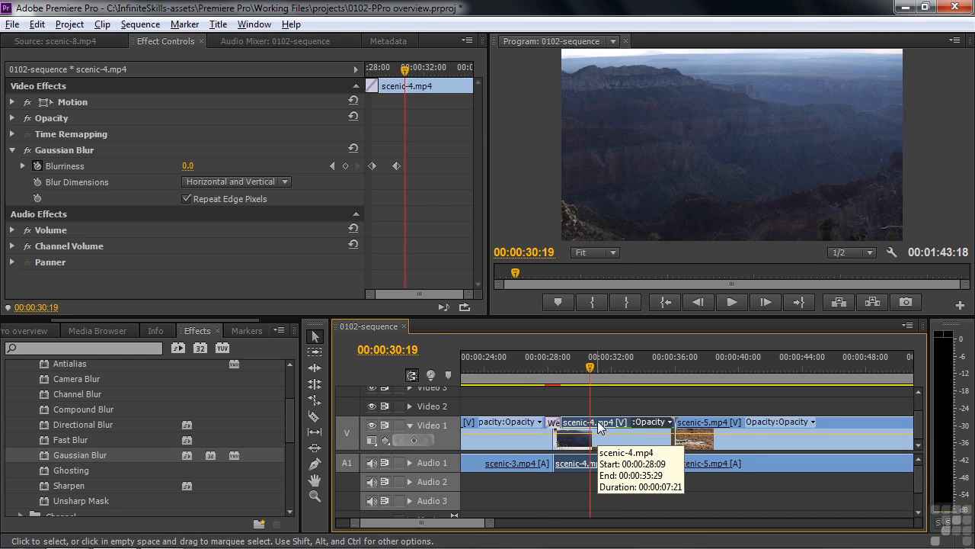
# Apply Fast Color Corrector to scenic-4 and shift its colour balance toward magenta-red.
pyautogui.moveTo(291, 419); pyautogui.dragTo(290, 458)
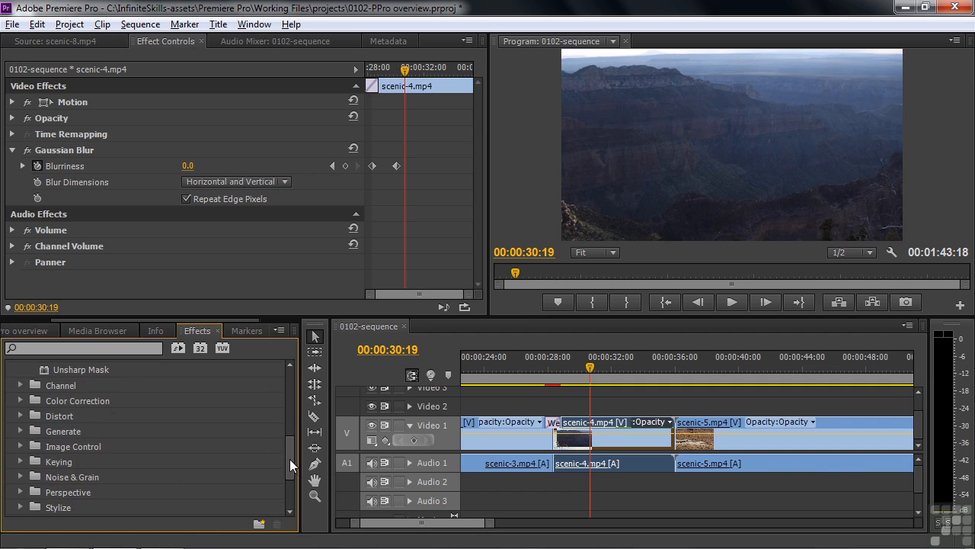
pyautogui.click(21, 400)
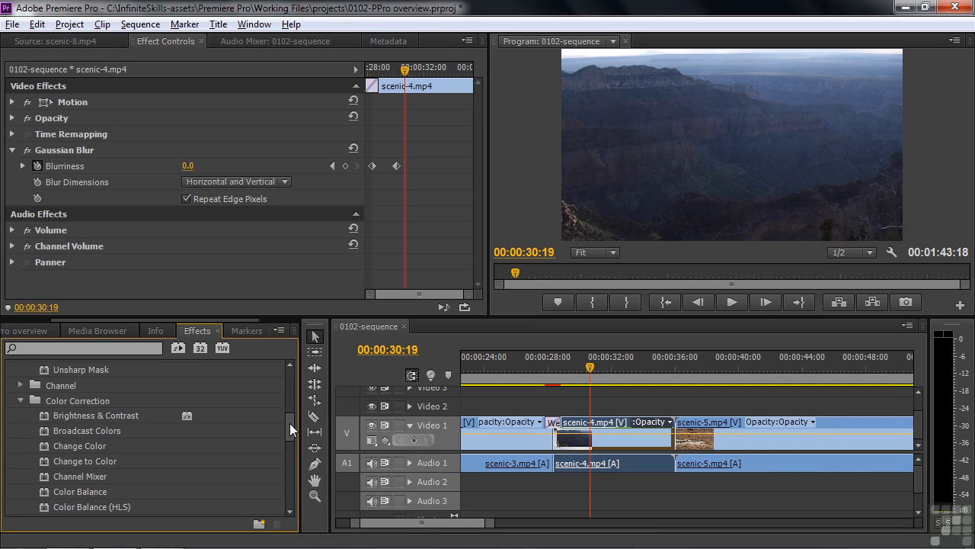
pyautogui.moveTo(288, 424); pyautogui.dragTo(290, 448)
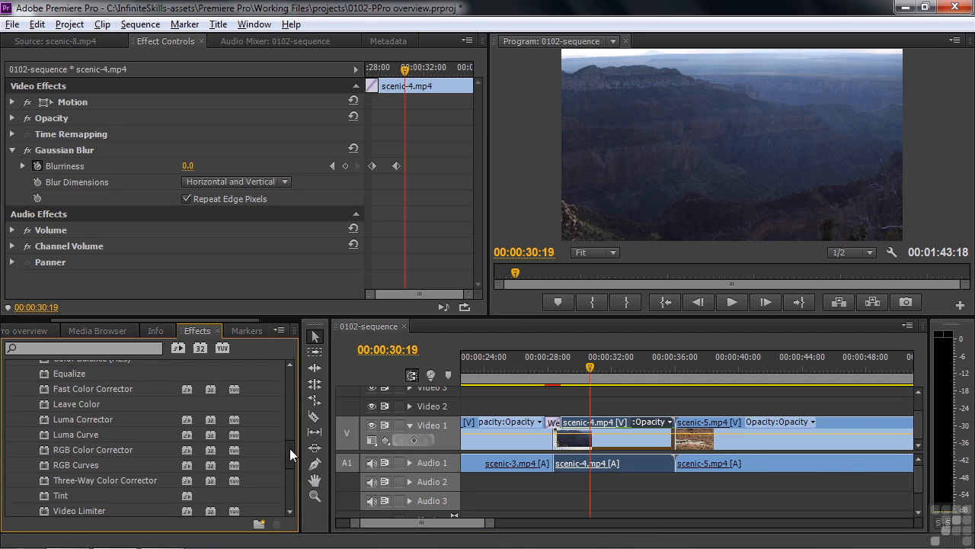
pyautogui.moveTo(47, 388); pyautogui.dragTo(590, 442)
pyautogui.moveTo(479, 114); pyautogui.dragTo(477, 168)
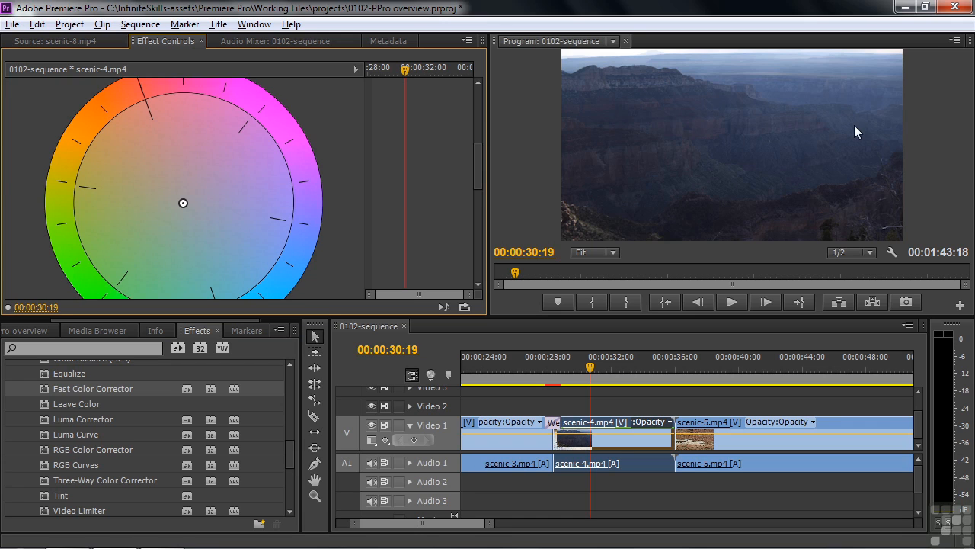
pyautogui.moveTo(184, 202); pyautogui.dragTo(167, 180)
# Set the Fast Color Corrector input levels to 9.5, 0.9 and 244.3.
pyautogui.moveTo(477, 162); pyautogui.dragTo(478, 224)
pyautogui.moveTo(34, 233); pyautogui.dragTo(43, 231)
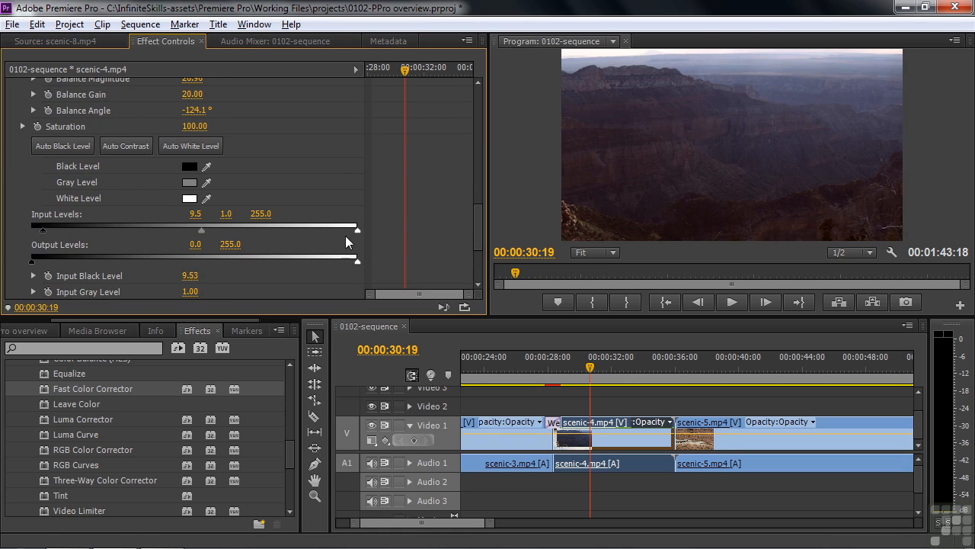
pyautogui.moveTo(357, 229); pyautogui.dragTo(345, 230)
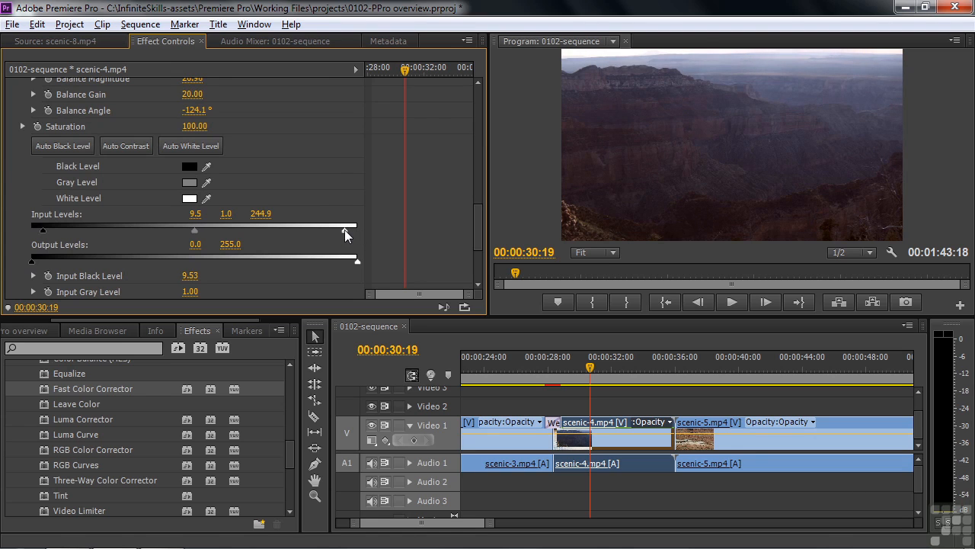
pyautogui.moveTo(195, 232); pyautogui.dragTo(191, 231)
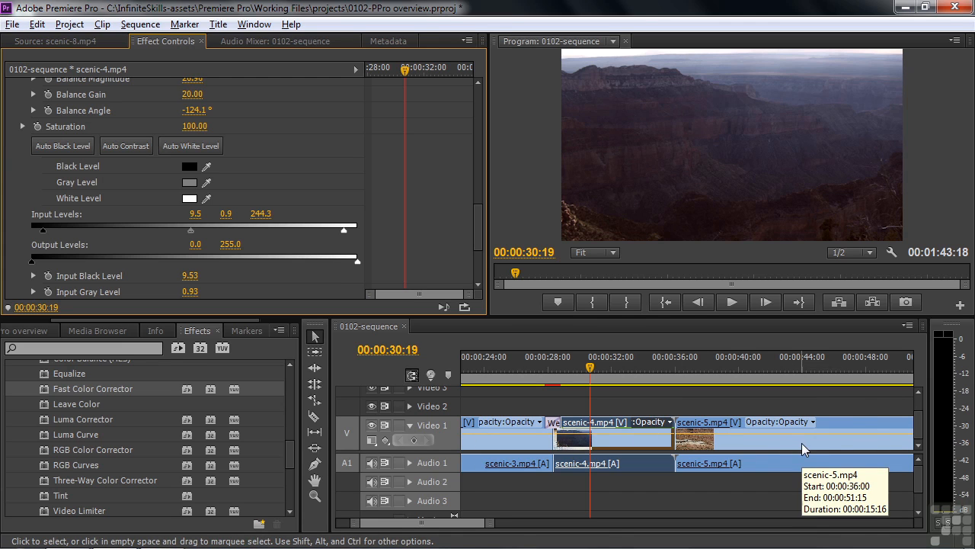
# Place scenic-music.wav on Audio 2 starting at 00:00 of the sequence.
pyautogui.moveTo(74, 320); pyautogui.dragTo(18, 320)
pyautogui.click(30, 330)
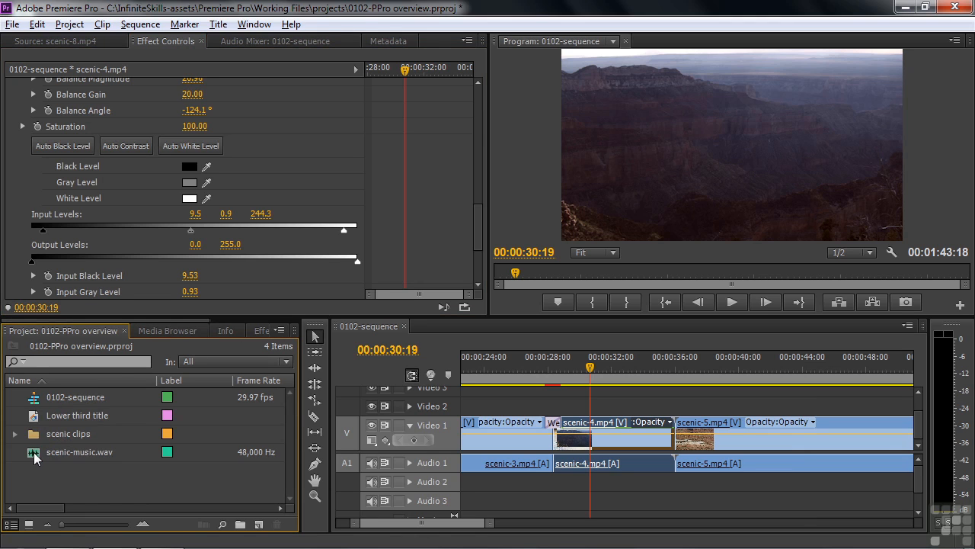
pyautogui.moveTo(34, 452); pyautogui.dragTo(485, 482)
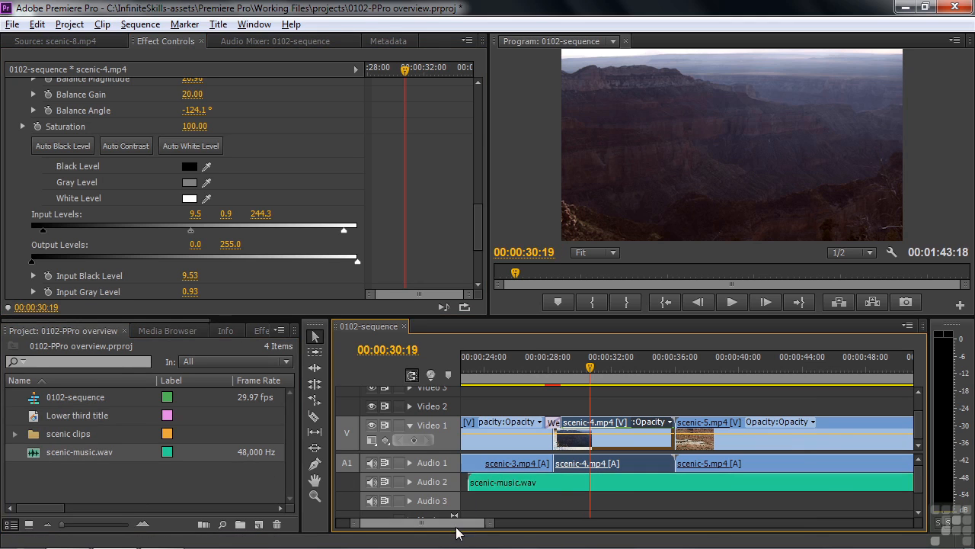
pyautogui.moveTo(451, 523); pyautogui.dragTo(403, 522)
pyautogui.moveTo(896, 482); pyautogui.dragTo(522, 481)
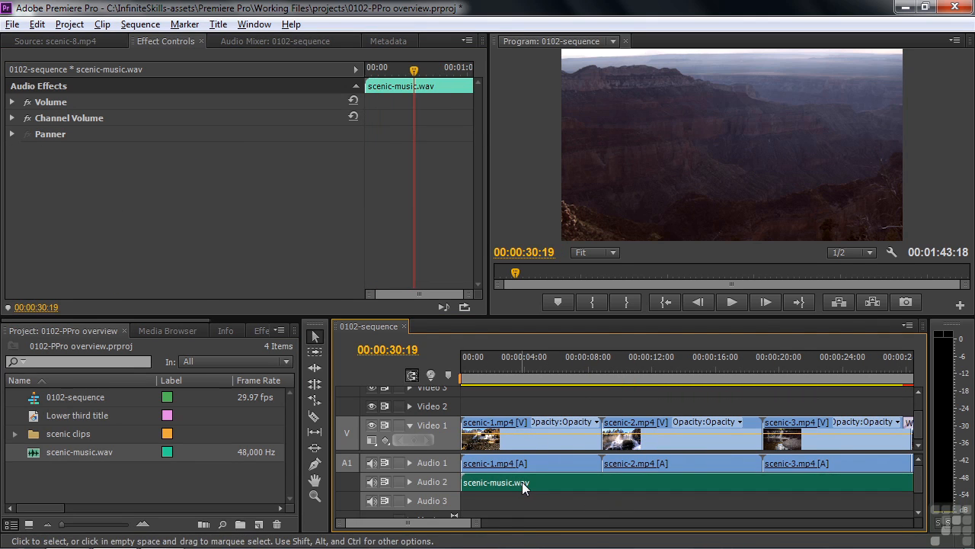
# Play the sequence opening from the start, then select the scenic-1 clip.
pyautogui.click(463, 358)
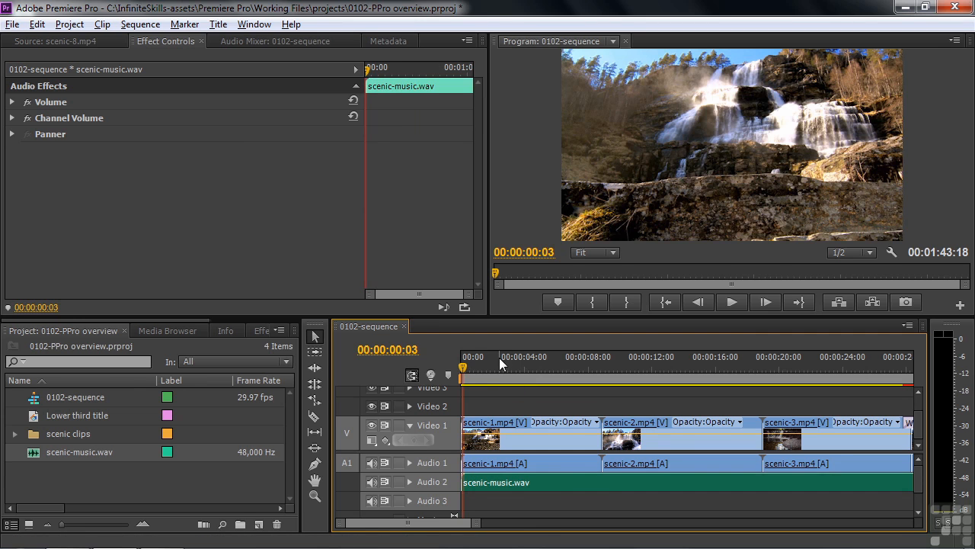
pyautogui.press('space')
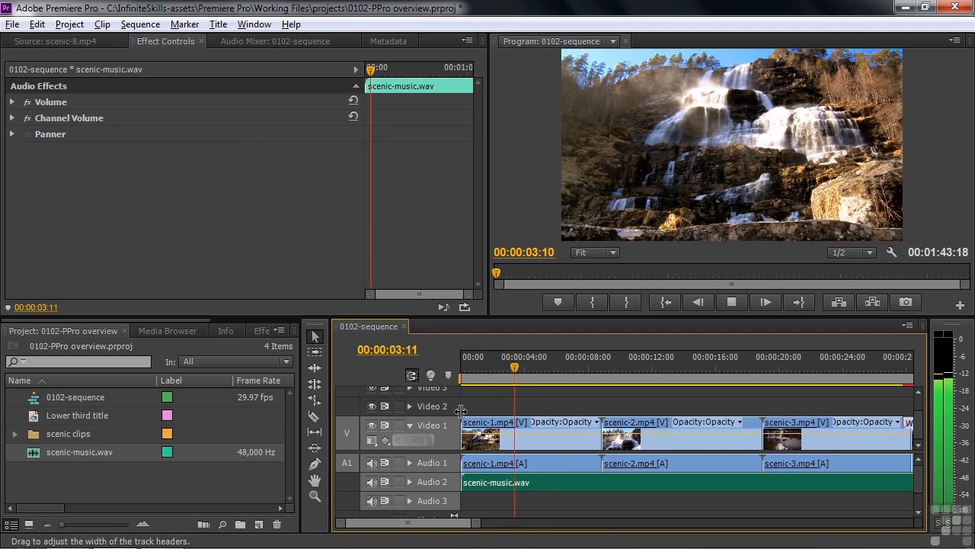
pyautogui.press('space')
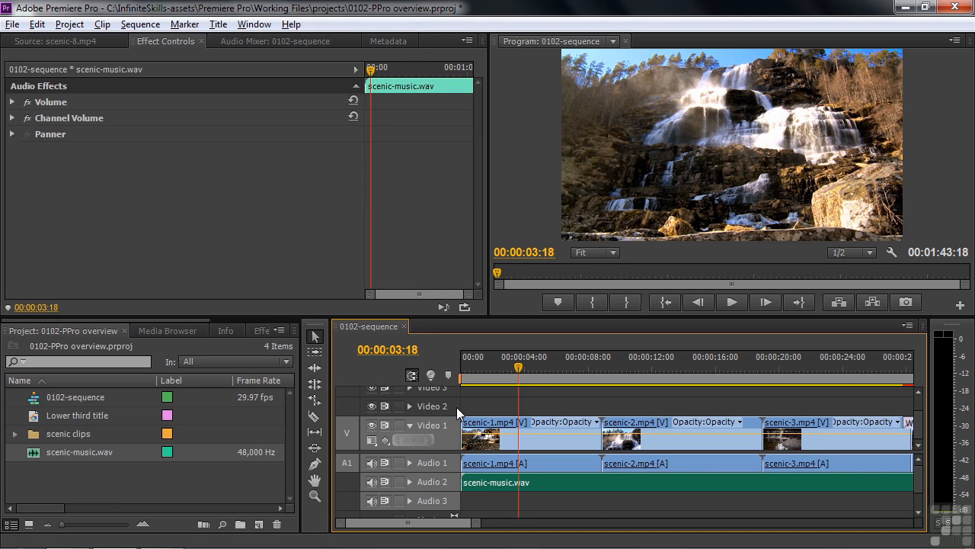
pyautogui.click(527, 464)
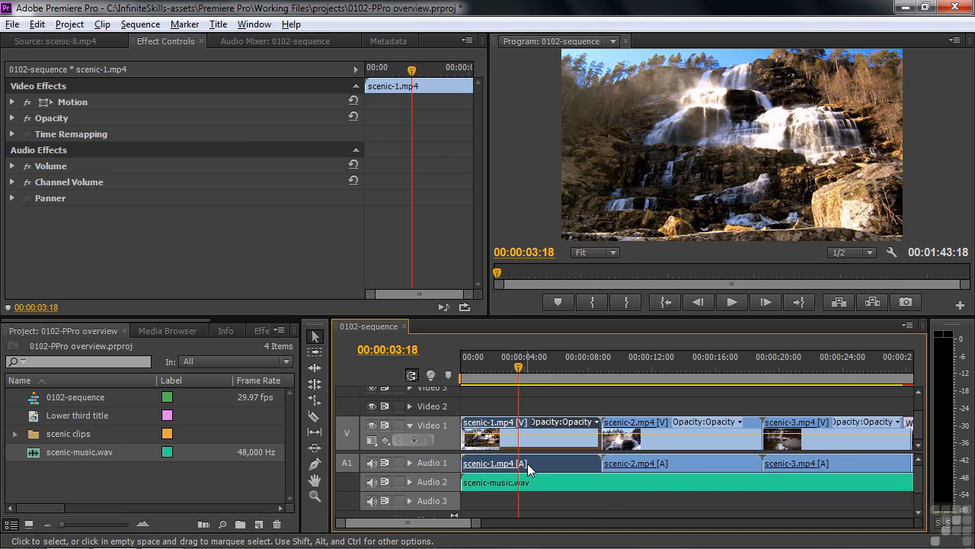
# Expand scenic-1's Volume and Channel Volume settings, all at 0.0 dB, then bring up the Audio Mixer.
pyautogui.click(12, 166)
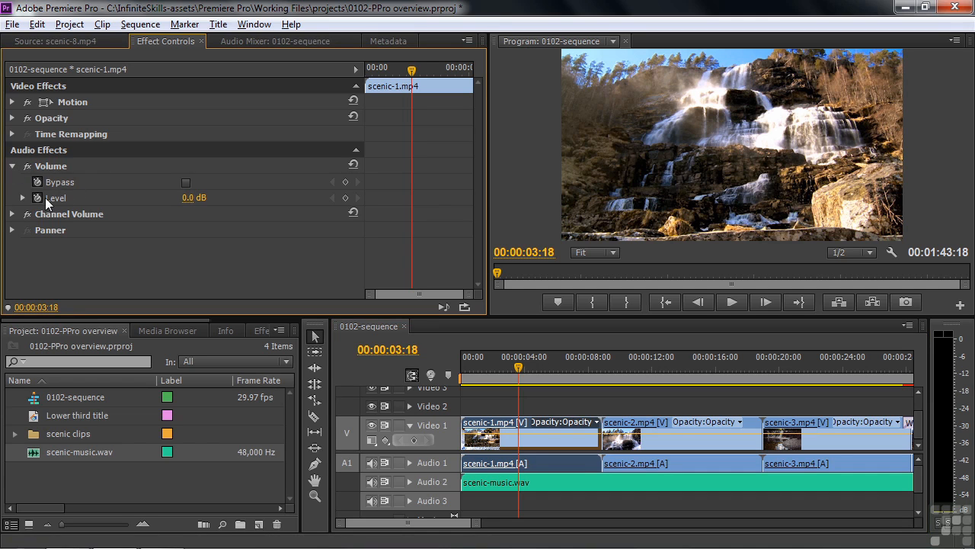
pyautogui.click(12, 213)
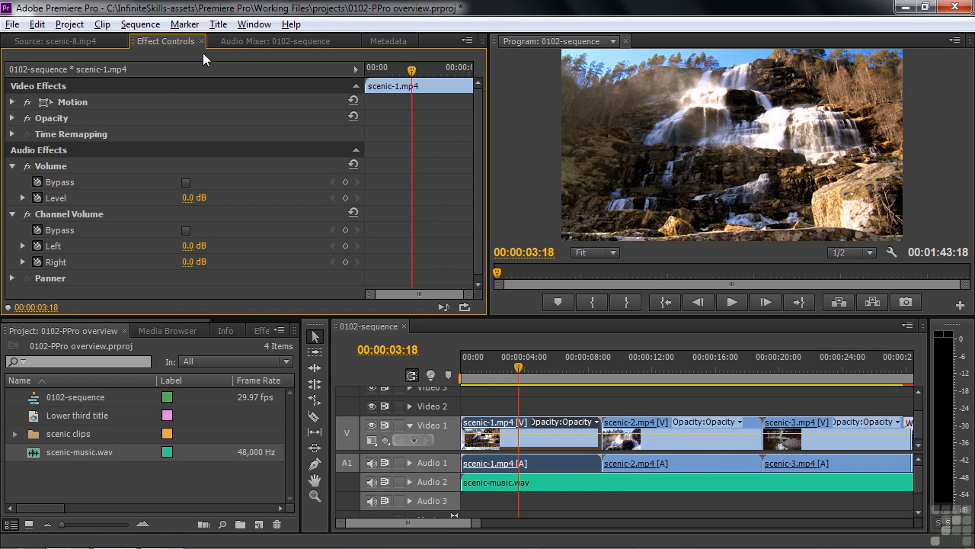
pyautogui.click(228, 44)
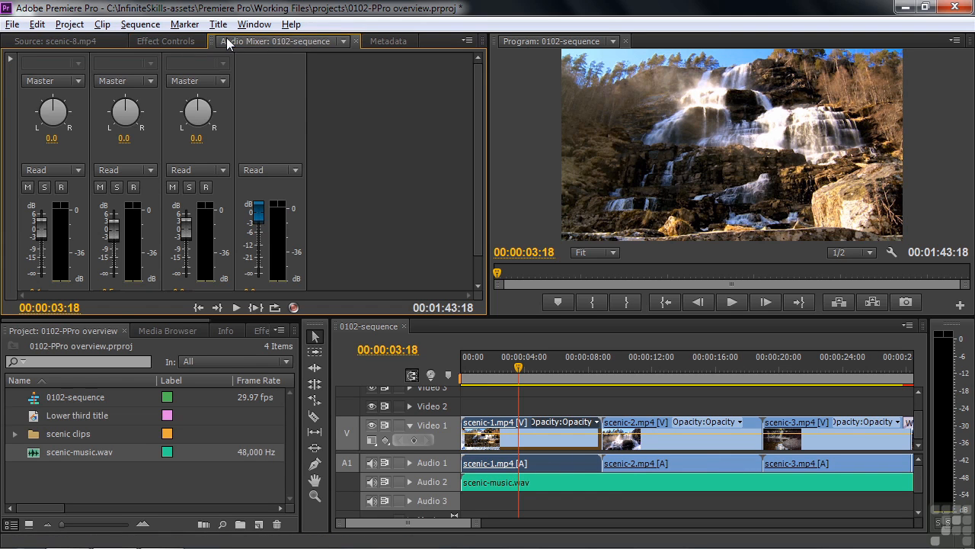
# Lower the Audio 1 fader to -20.1 dB while playing from the sequence start.
pyautogui.moveTo(175, 314); pyautogui.dragTo(176, 350)
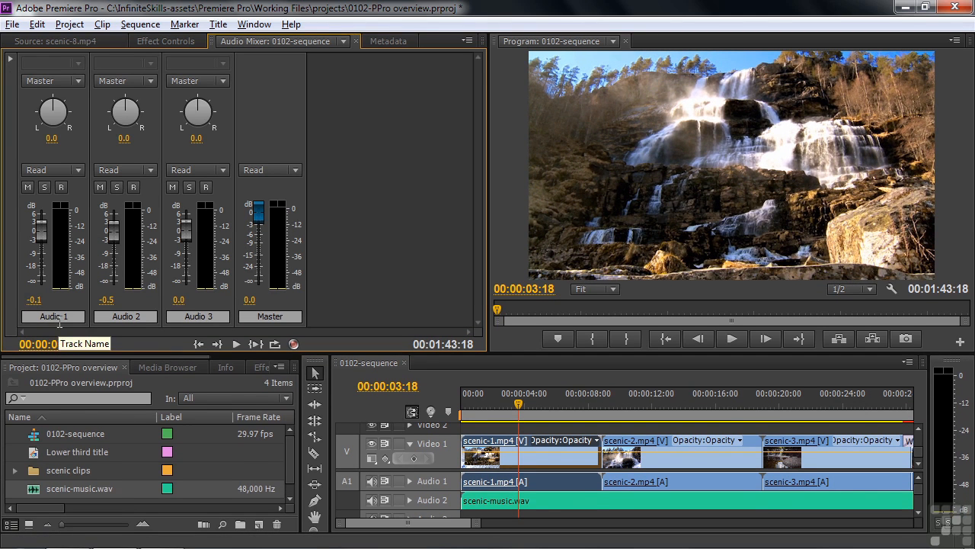
pyautogui.moveTo(524, 400); pyautogui.dragTo(440, 412)
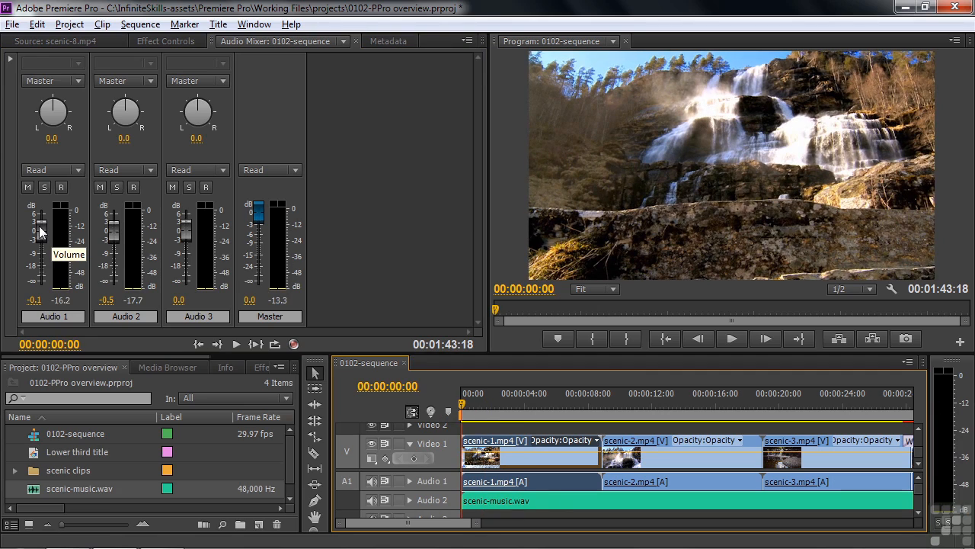
pyautogui.press('space')
pyautogui.moveTo(40, 228); pyautogui.dragTo(35, 266)
pyautogui.press('space')
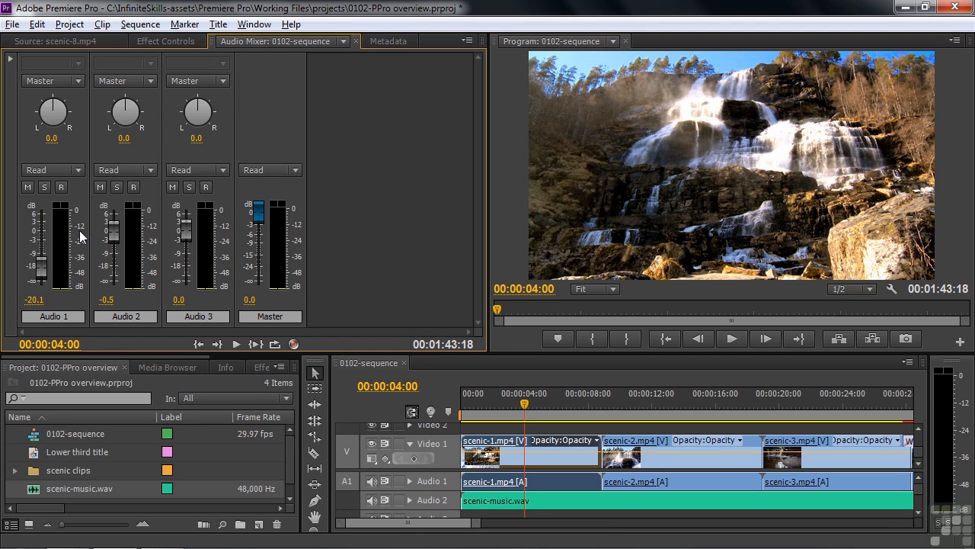
pyautogui.moveTo(433, 354); pyautogui.dragTo(439, 293)
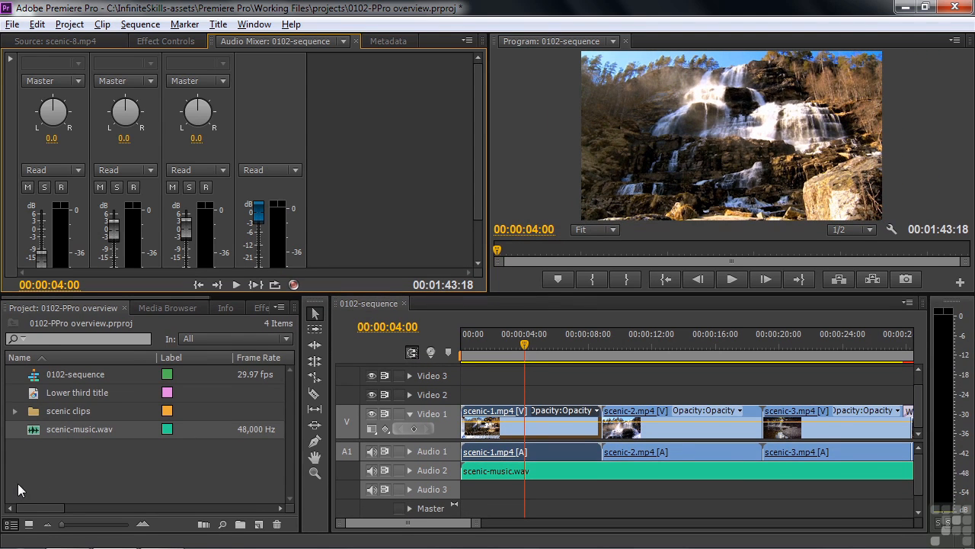
# Import timelapse-2.mp4 and place it on Video 2 near 01:35 above the last scenic clip.
pyautogui.doubleClick(45, 463)
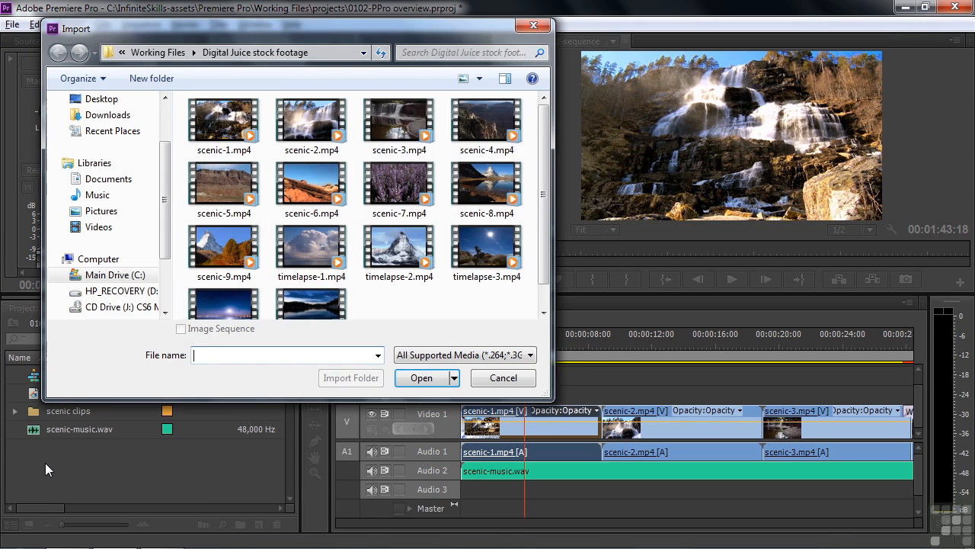
pyautogui.doubleClick(397, 256)
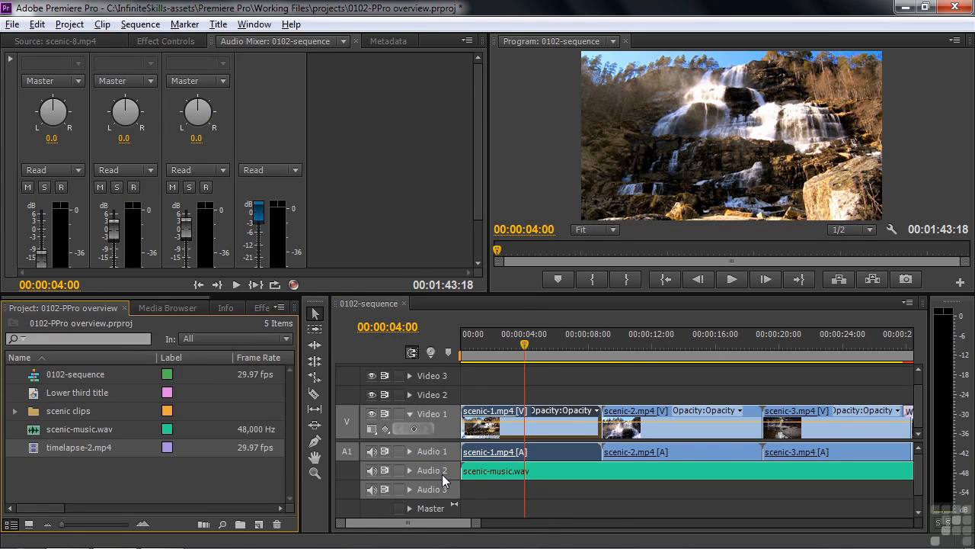
pyautogui.press('\\')
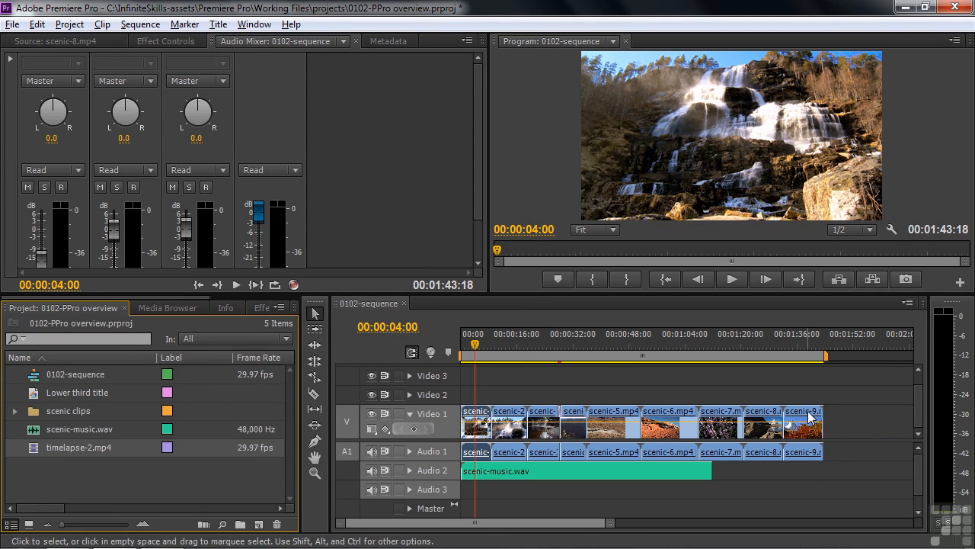
pyautogui.click(794, 345)
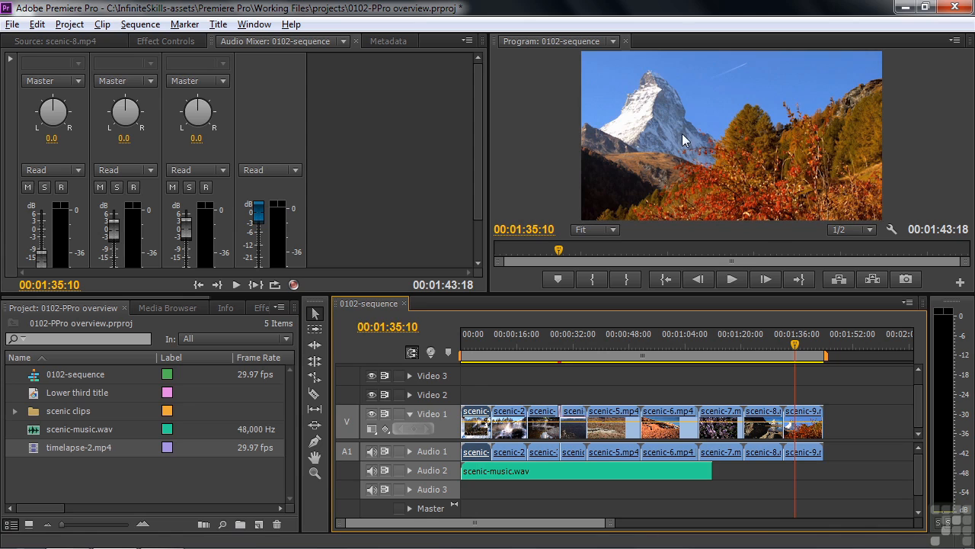
pyautogui.moveTo(28, 447); pyautogui.dragTo(786, 395)
pyautogui.moveTo(795, 347)
pyautogui.mouseDown()
pyautogui.moveTo(803, 345)
pyautogui.moveTo(797, 349)
pyautogui.mouseUp()
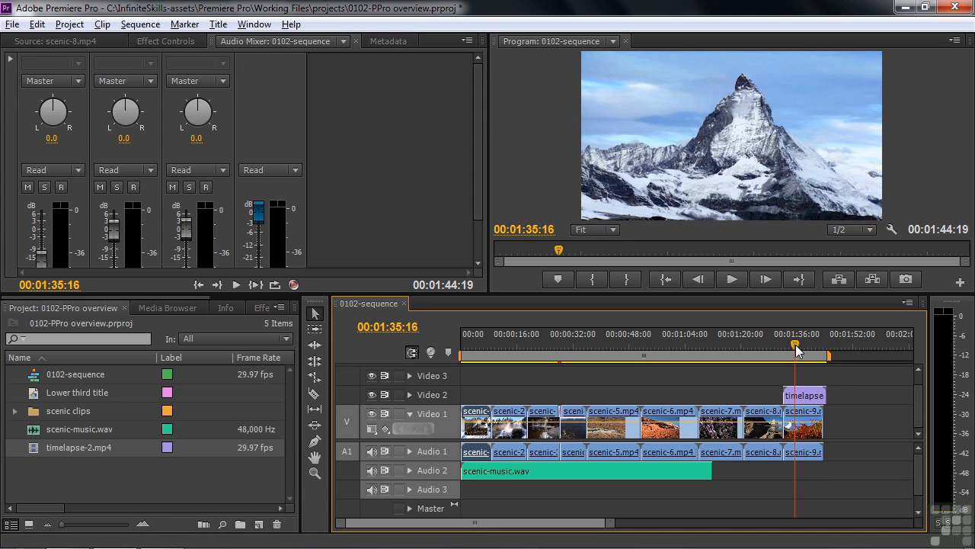
# Scale timelapse-2.mp4 down via Motion into a lower-right inset and play to check it.
pyautogui.click(814, 397)
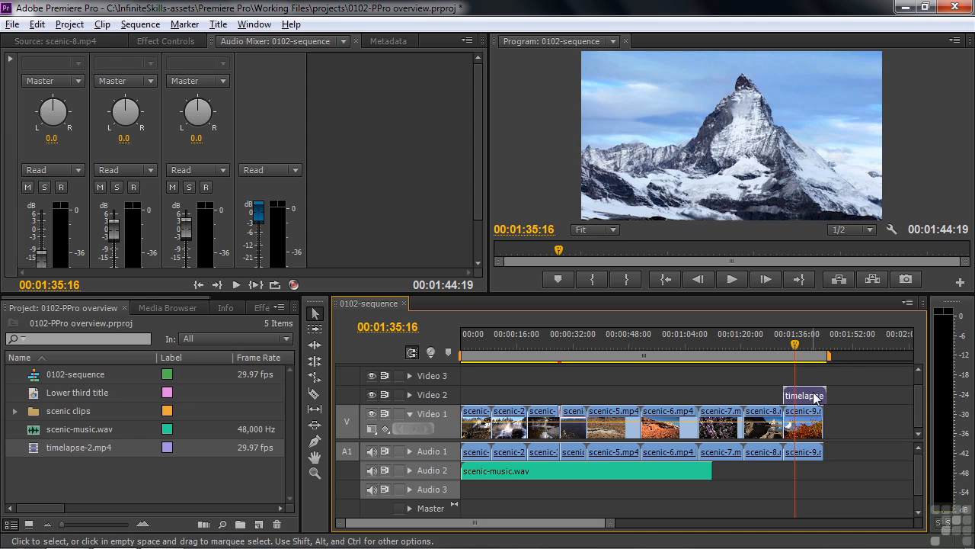
pyautogui.click(167, 40)
pyautogui.click(54, 99)
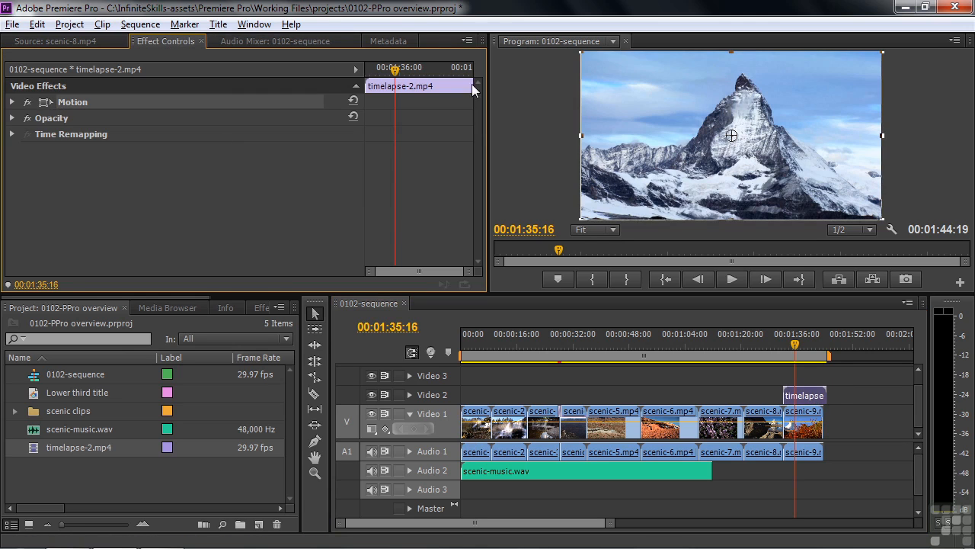
pyautogui.moveTo(581, 52); pyautogui.dragTo(668, 99)
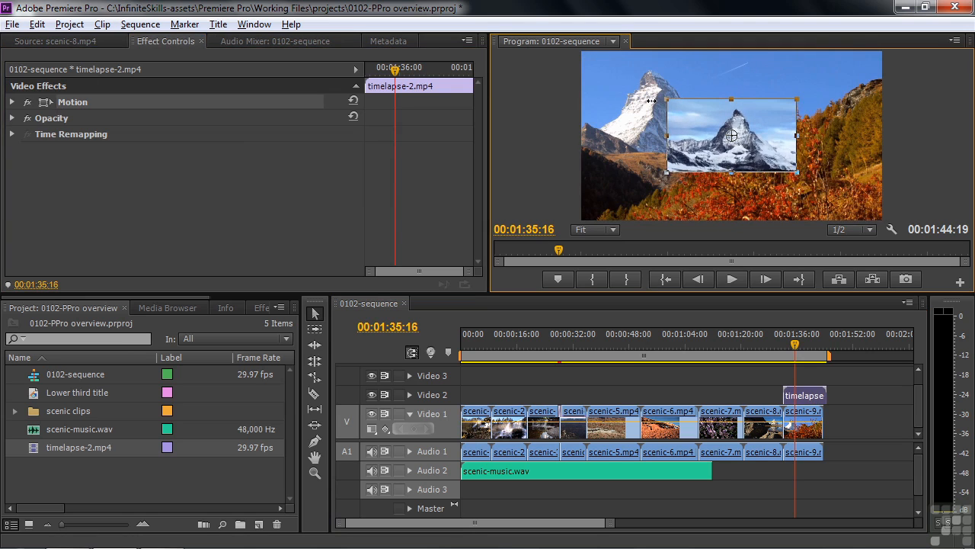
pyautogui.moveTo(777, 137); pyautogui.dragTo(842, 173)
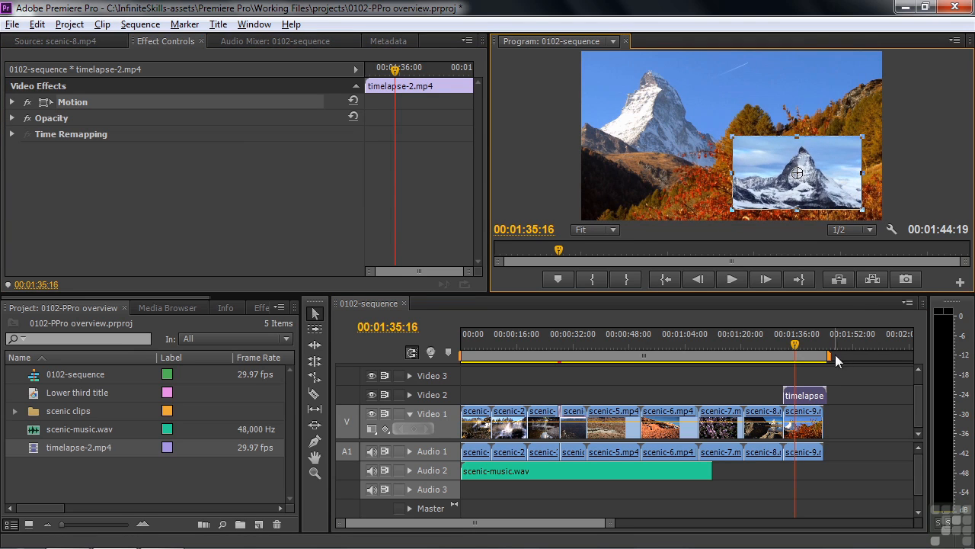
pyautogui.moveTo(794, 352); pyautogui.dragTo(787, 353)
pyautogui.press('space')
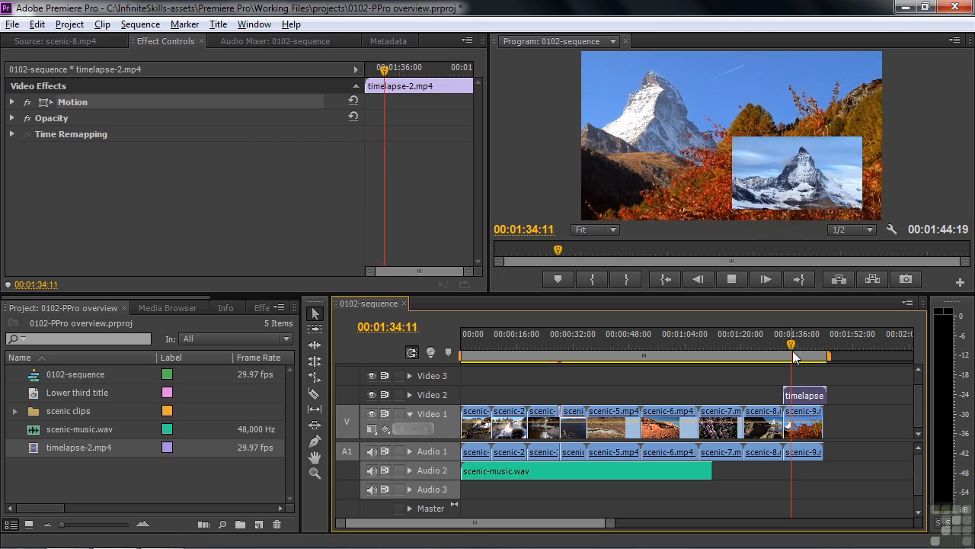
pyautogui.press('space')
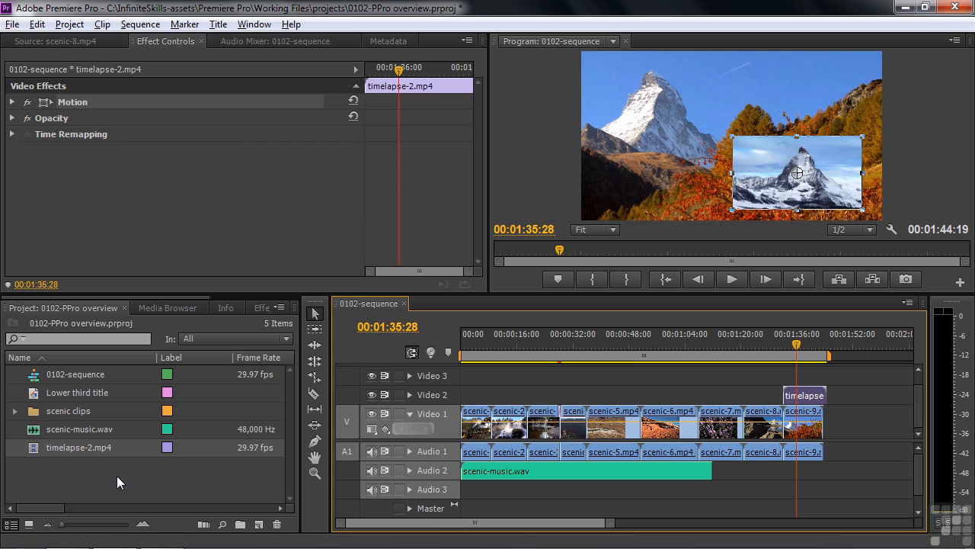
pyautogui.doubleClick(33, 392)
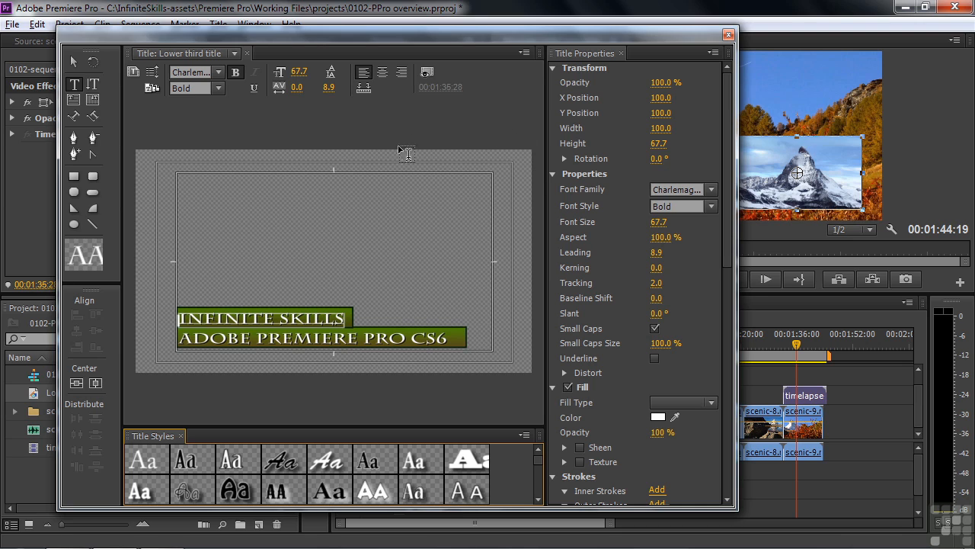
pyautogui.click(429, 75)
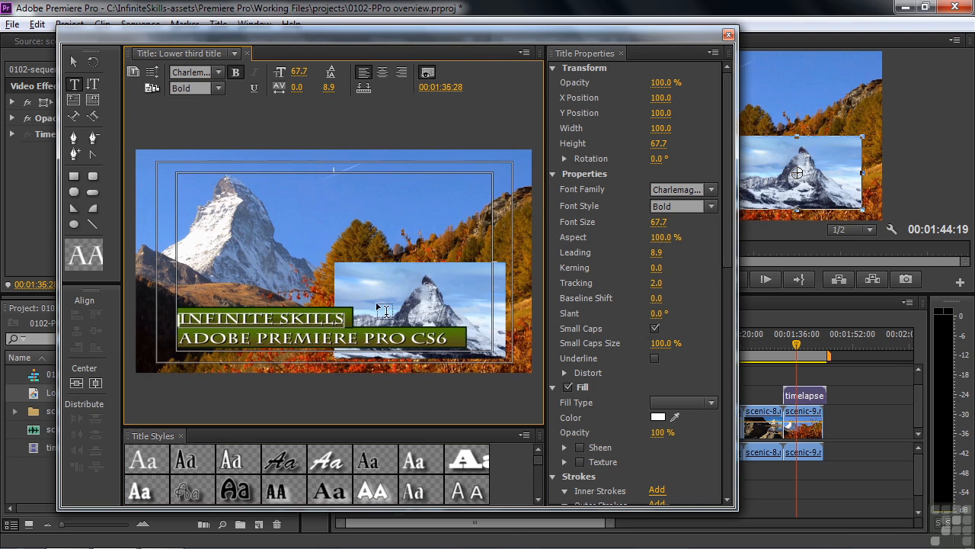
pyautogui.click(729, 34)
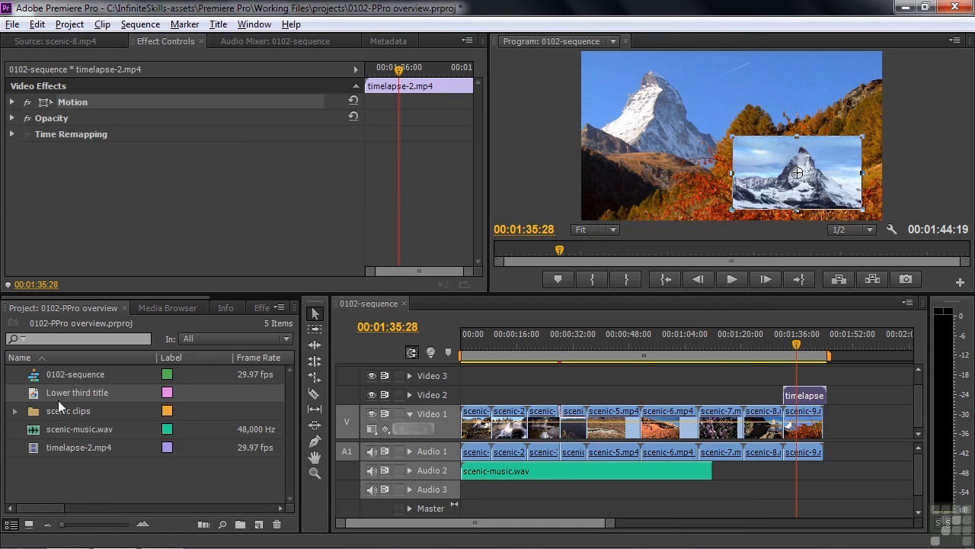
# Place the Lower third title on Video 3 over scenic-9 and preview it from 01:31.
pyautogui.moveTo(34, 394); pyautogui.dragTo(820, 388)
pyautogui.moveTo(796, 347); pyautogui.dragTo(779, 352)
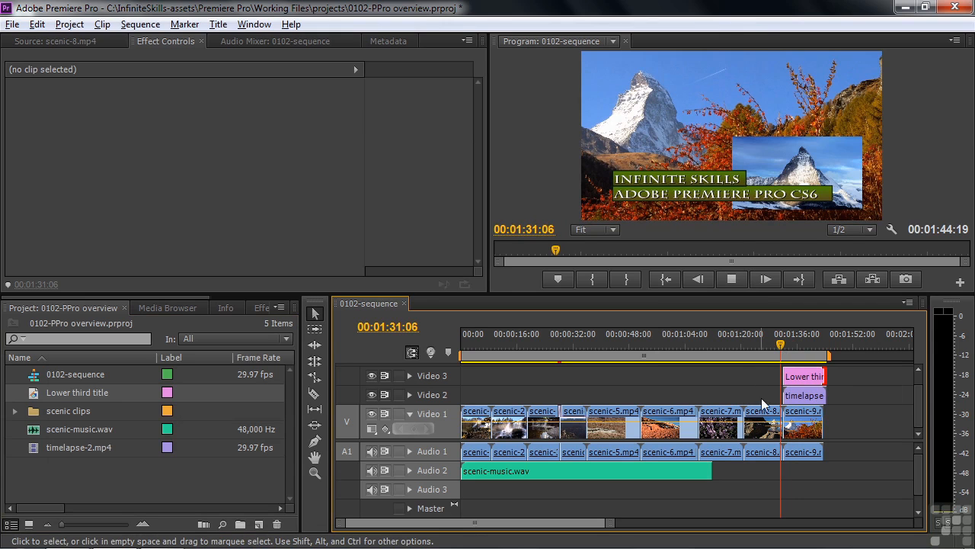
pyautogui.press('space')
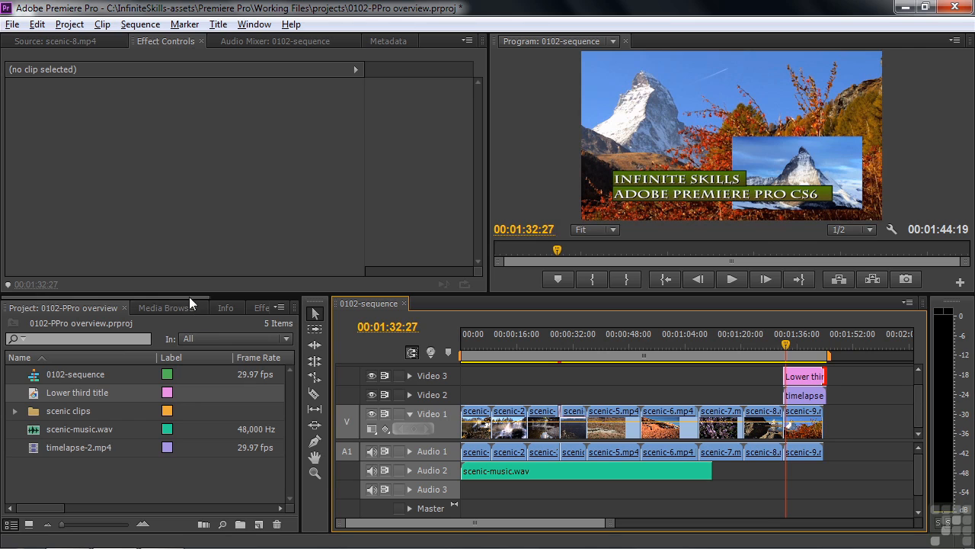
pyautogui.moveTo(189, 297); pyautogui.dragTo(260, 295)
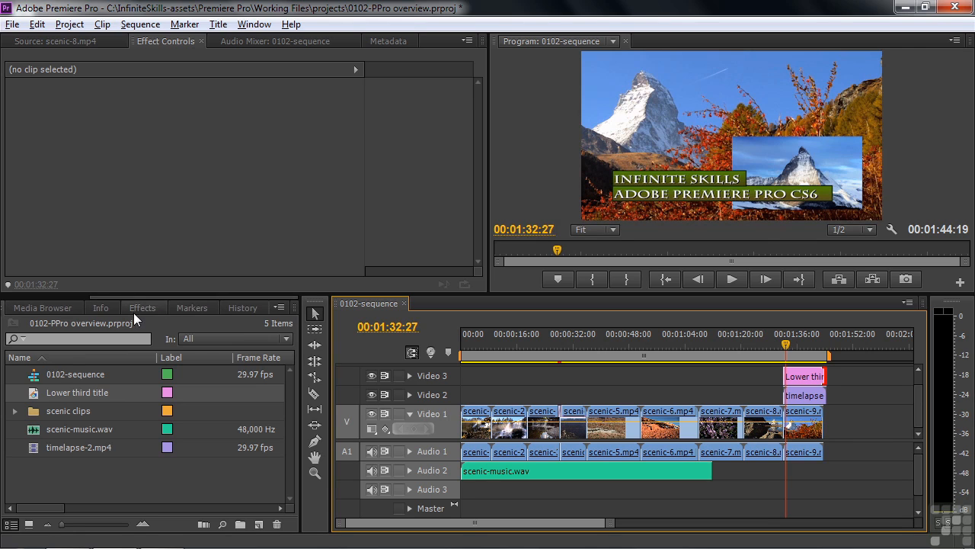
# Add a Cross Dissolve to the start of the Lower third title and the timelapse-2 inset.
pyautogui.click(137, 309)
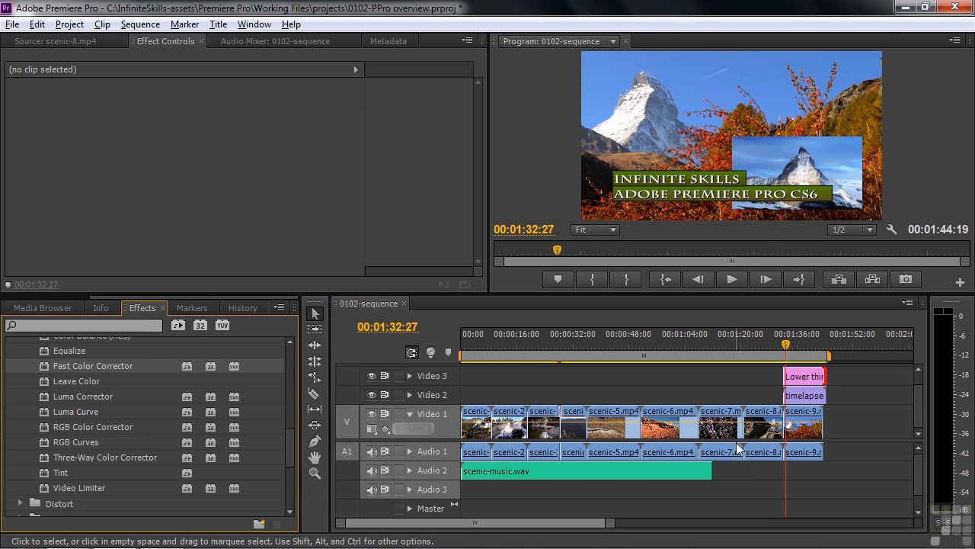
pyautogui.moveTo(287, 459); pyautogui.dragTo(285, 358)
pyautogui.click(12, 390)
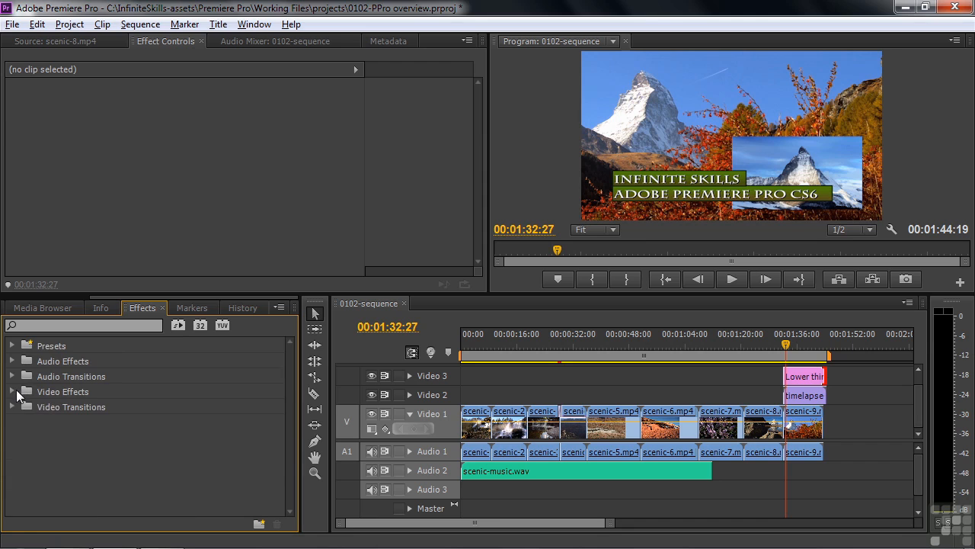
pyautogui.click(12, 406)
pyautogui.click(21, 436)
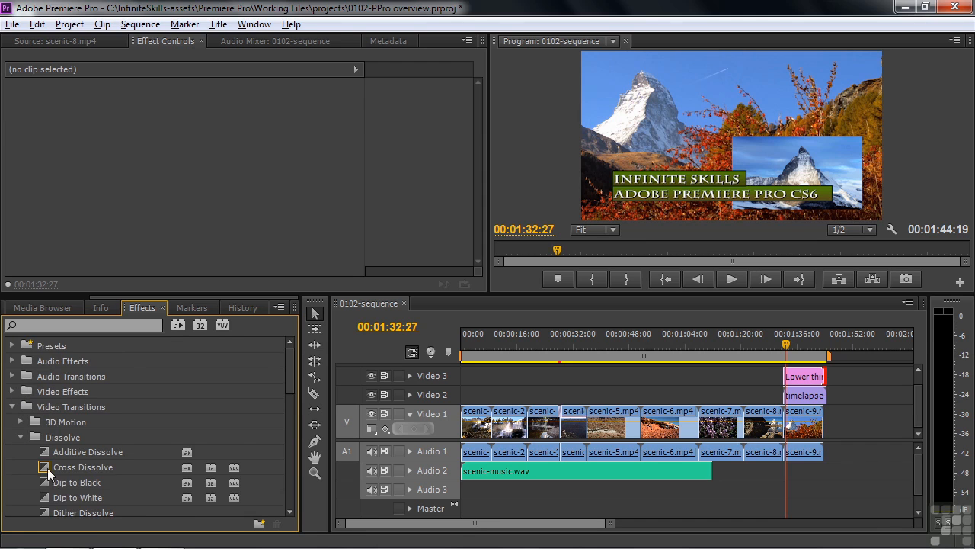
pyautogui.moveTo(47, 467); pyautogui.dragTo(793, 390)
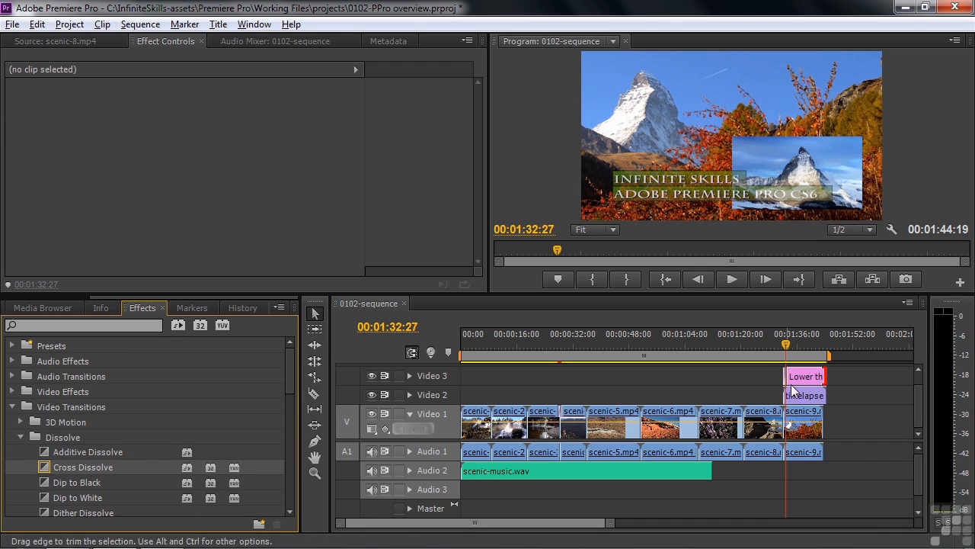
pyautogui.moveTo(47, 466)
pyautogui.mouseDown()
pyautogui.moveTo(780, 387)
pyautogui.moveTo(793, 394)
pyautogui.mouseUp()
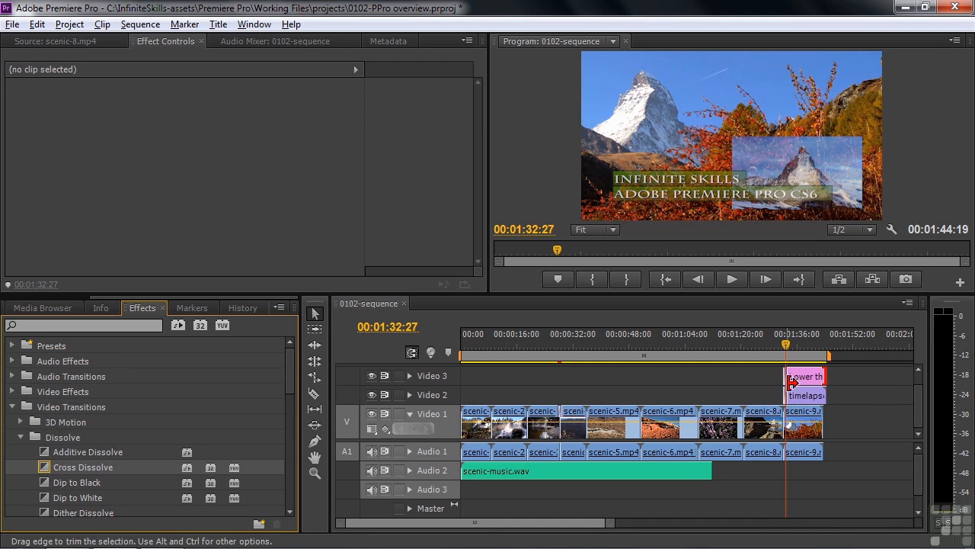
# Play back the new fade-ins from before the inset, then zoom the timeline in.
pyautogui.click(772, 347)
pyautogui.press('space')
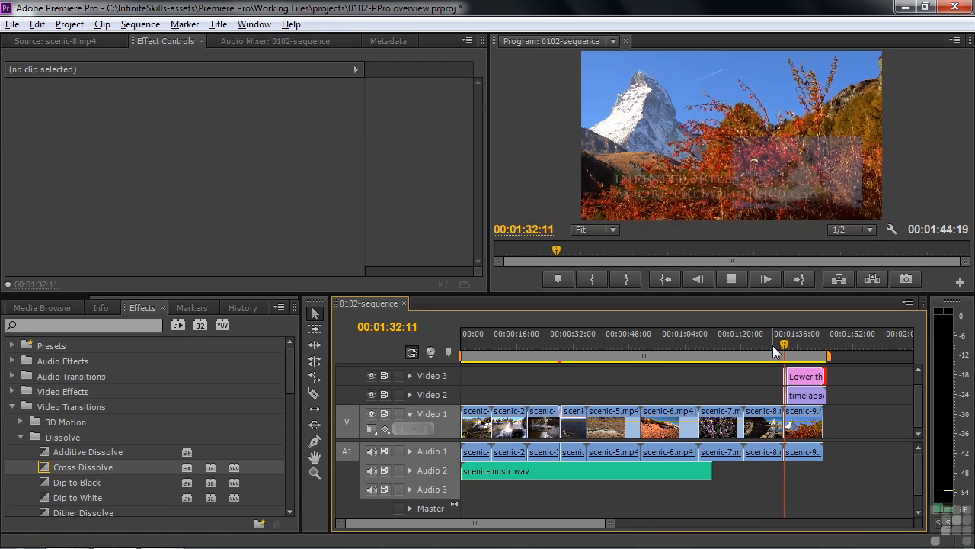
pyautogui.press('space')
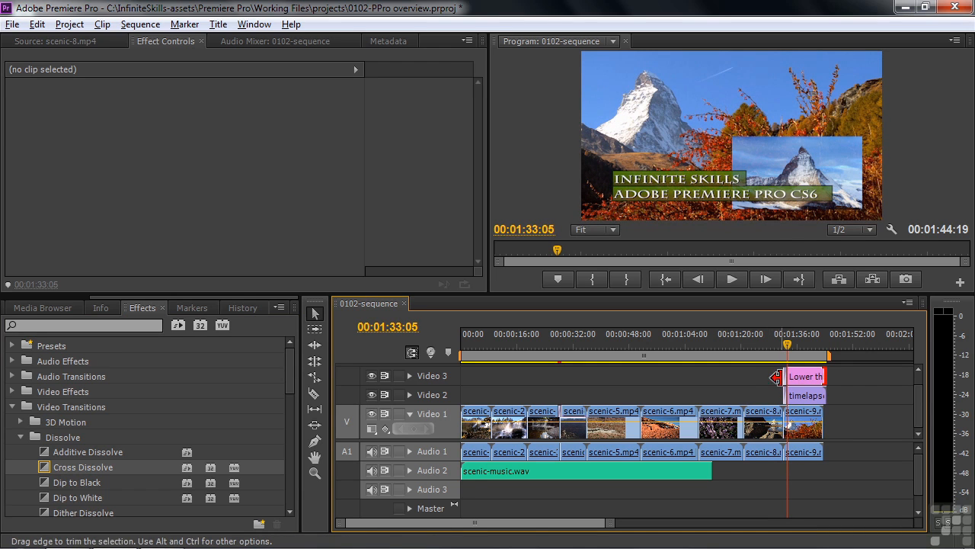
pyautogui.press('=')
pyautogui.press('=')
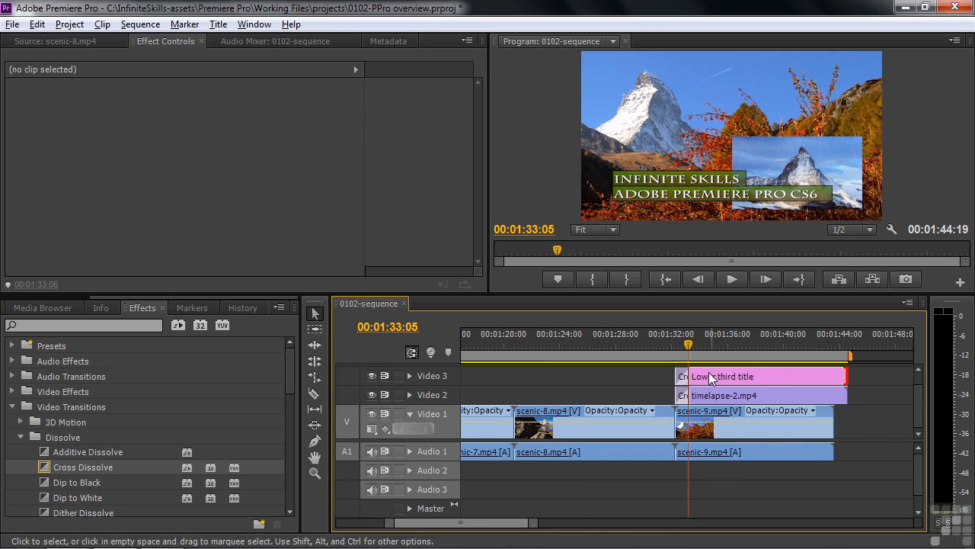
# Lengthen both Cross Dissolves, extending the timelapse inset's to 00:00:02:17.
pyautogui.click(685, 379)
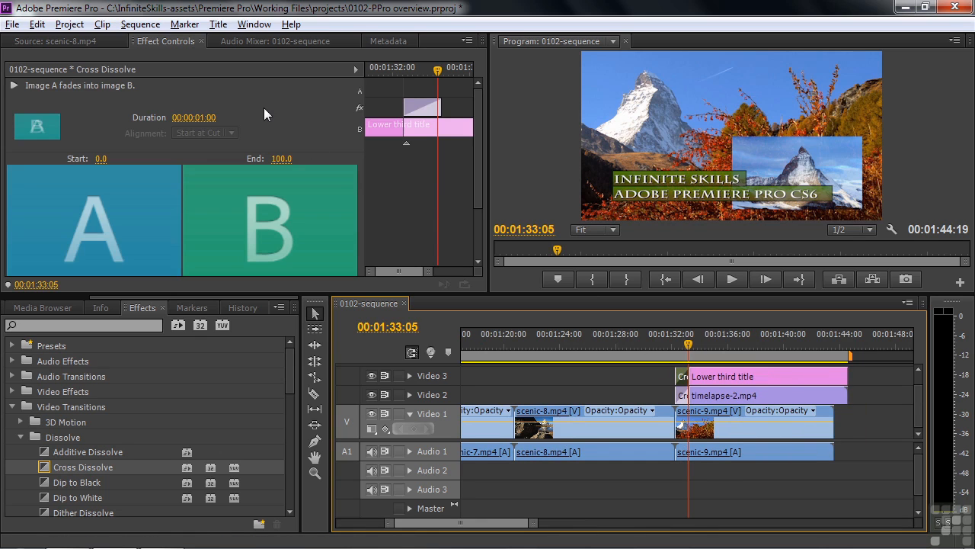
pyautogui.moveTo(206, 120); pyautogui.dragTo(213, 120)
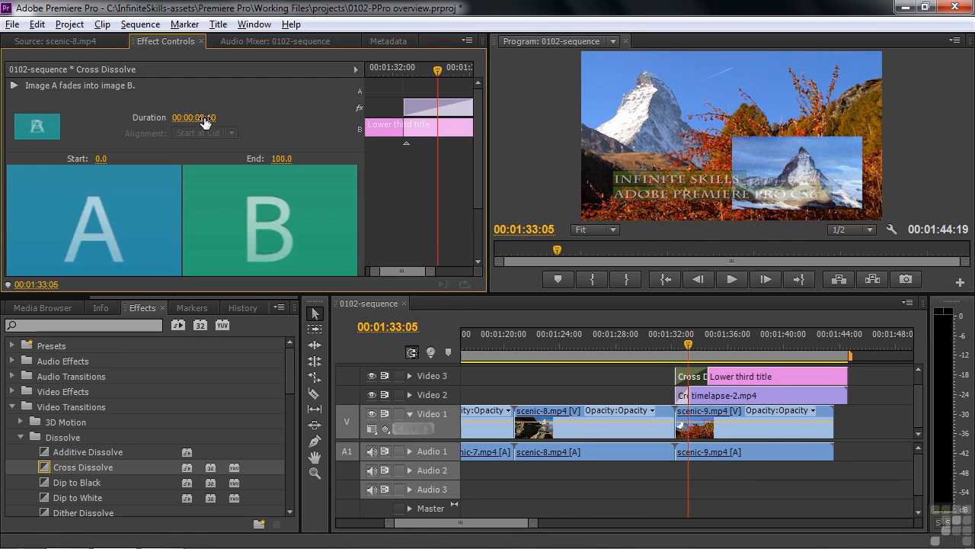
pyautogui.click(680, 336)
pyautogui.click(684, 395)
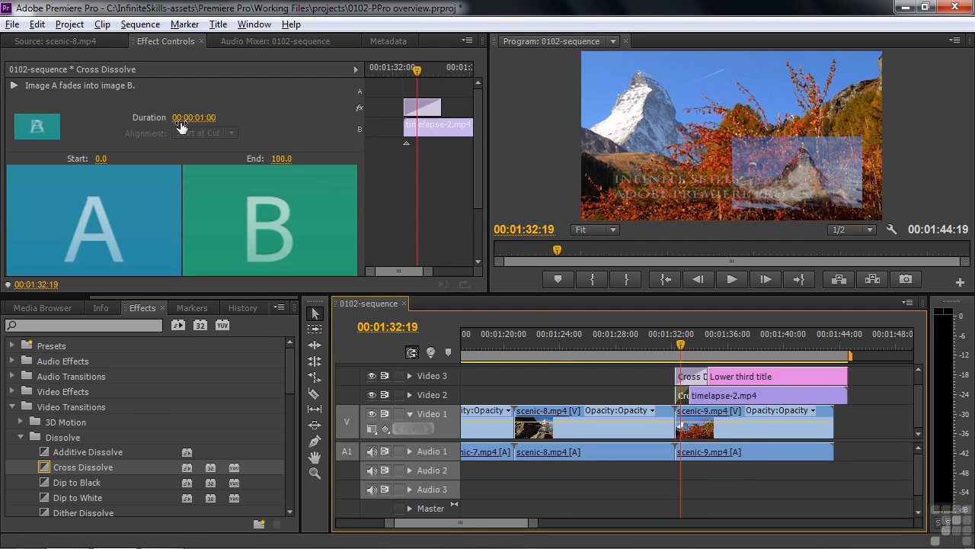
pyautogui.moveTo(203, 120); pyautogui.dragTo(213, 120)
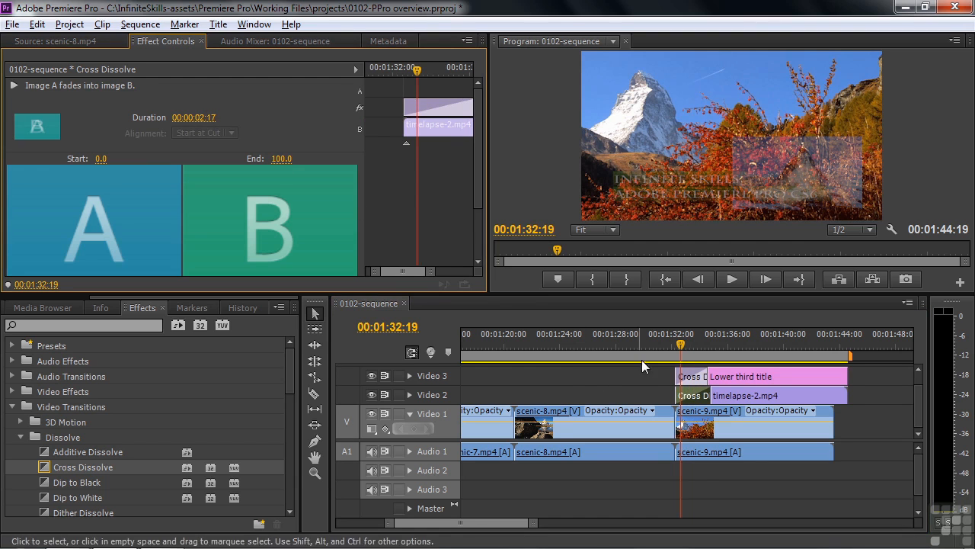
# Play the section back from before the fades to check the slower fade-ins.
pyautogui.moveTo(680, 347); pyautogui.dragTo(662, 346)
pyautogui.press('space')
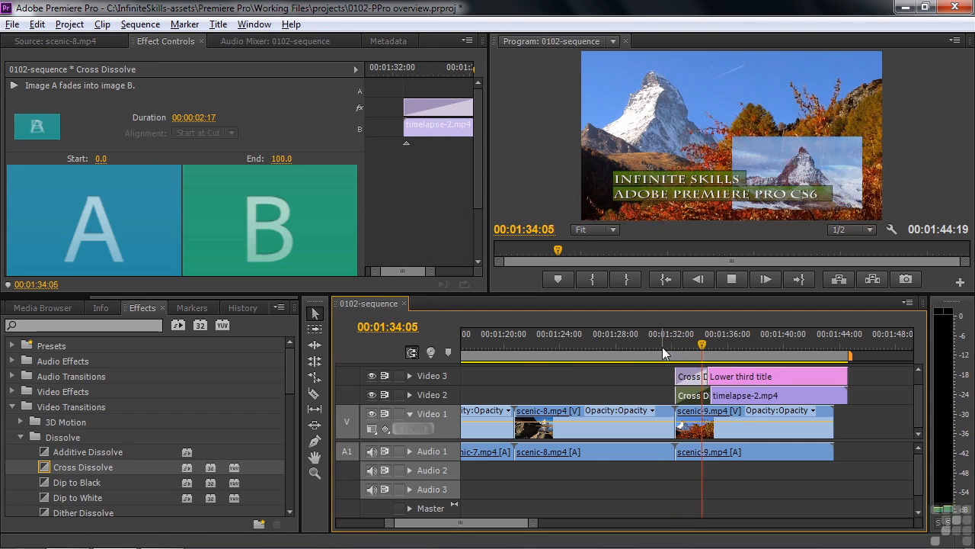
pyautogui.press('space')
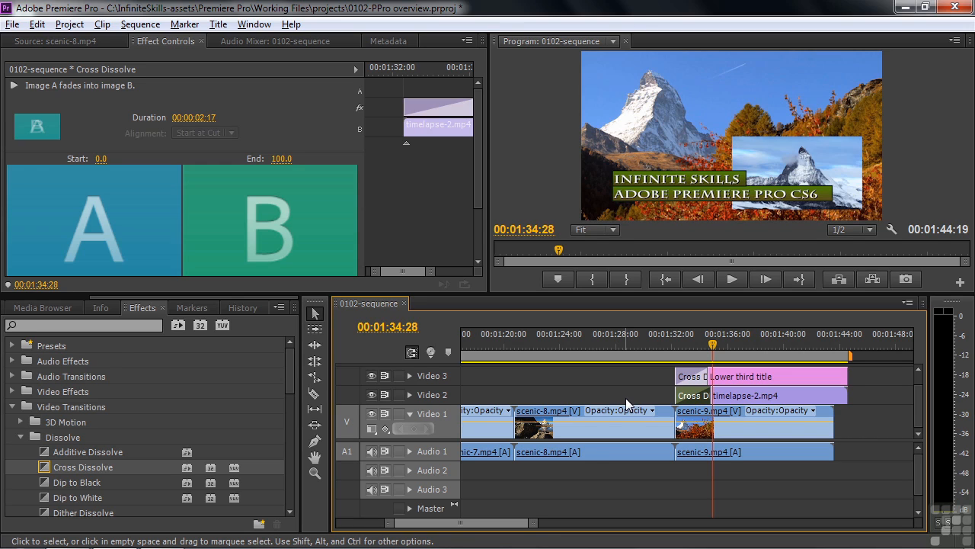
pyautogui.click(12, 25)
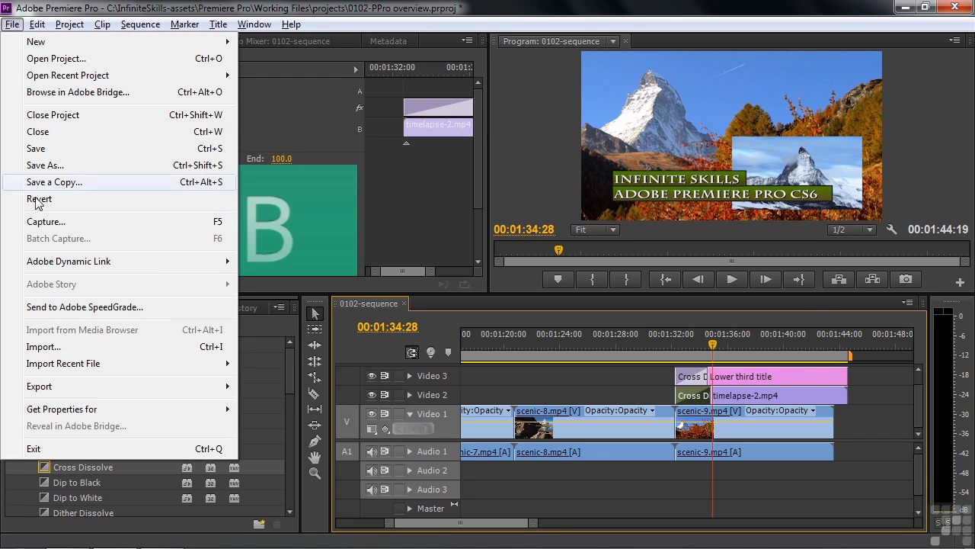
# Set the sequence export to QuickTime, NTSC DV preset, with the DVCPRO HD 1080p30 codec.
pyautogui.moveTo(108, 395)
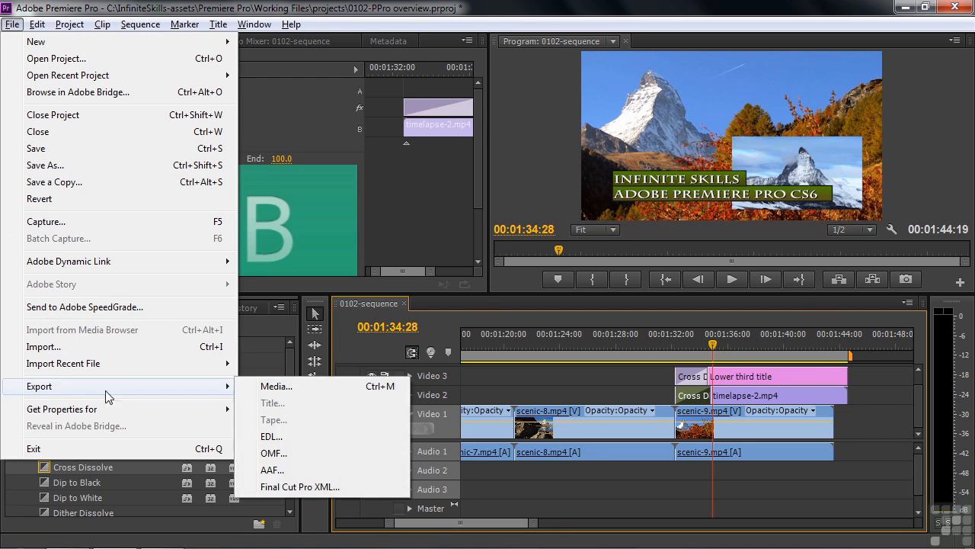
pyautogui.click(292, 388)
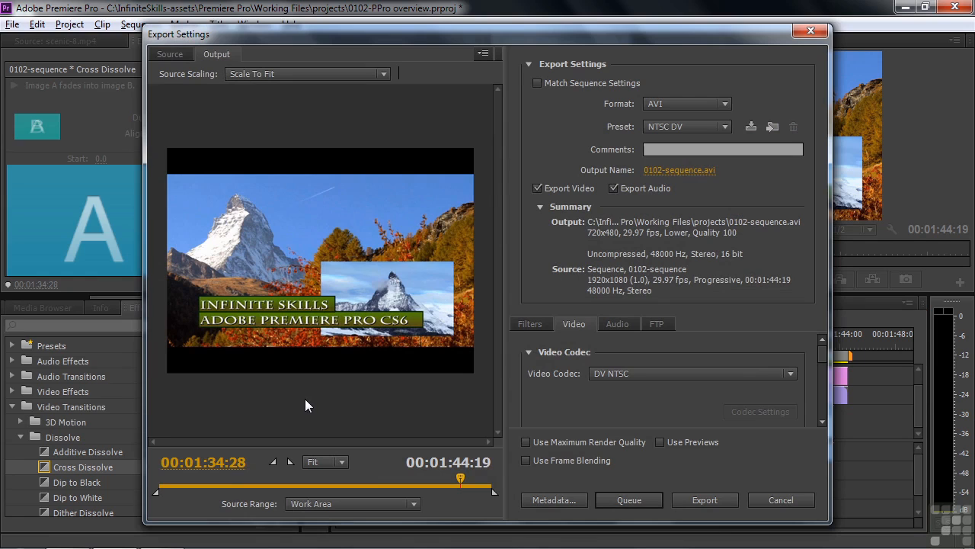
pyautogui.click(726, 104)
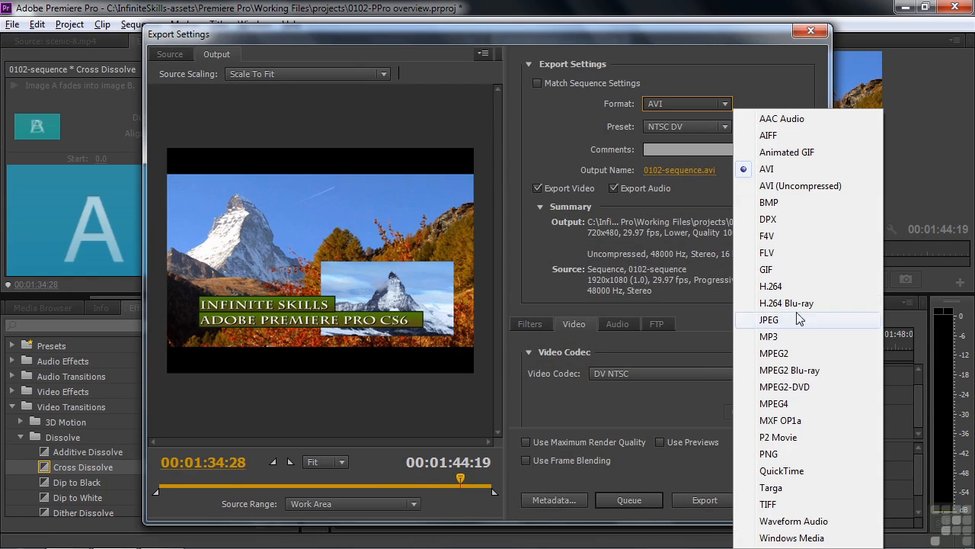
pyautogui.click(803, 471)
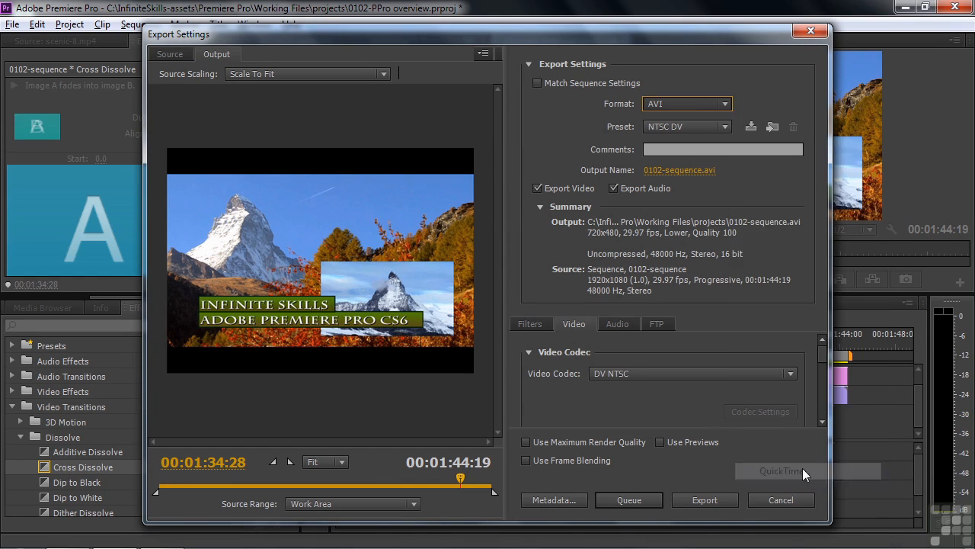
pyautogui.click(724, 126)
pyautogui.click(695, 244)
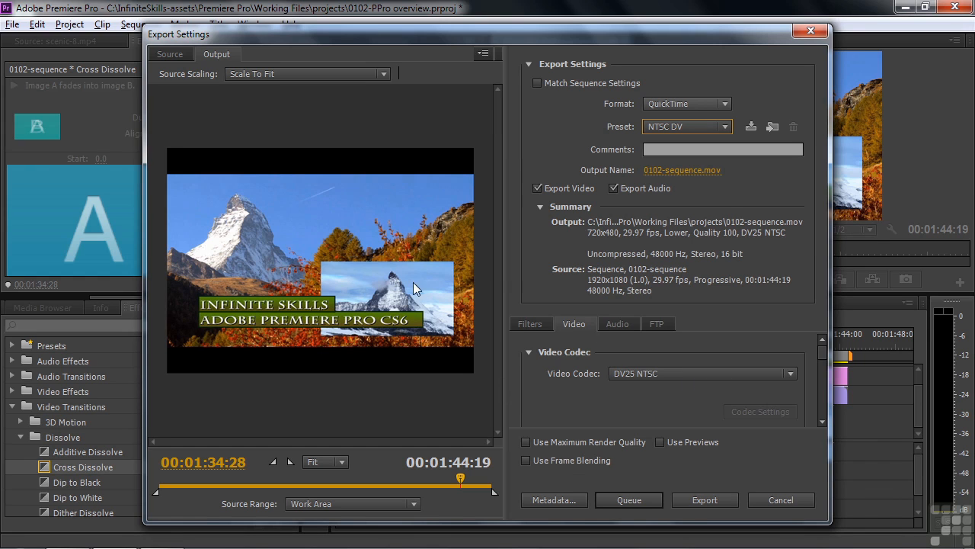
pyautogui.click(791, 375)
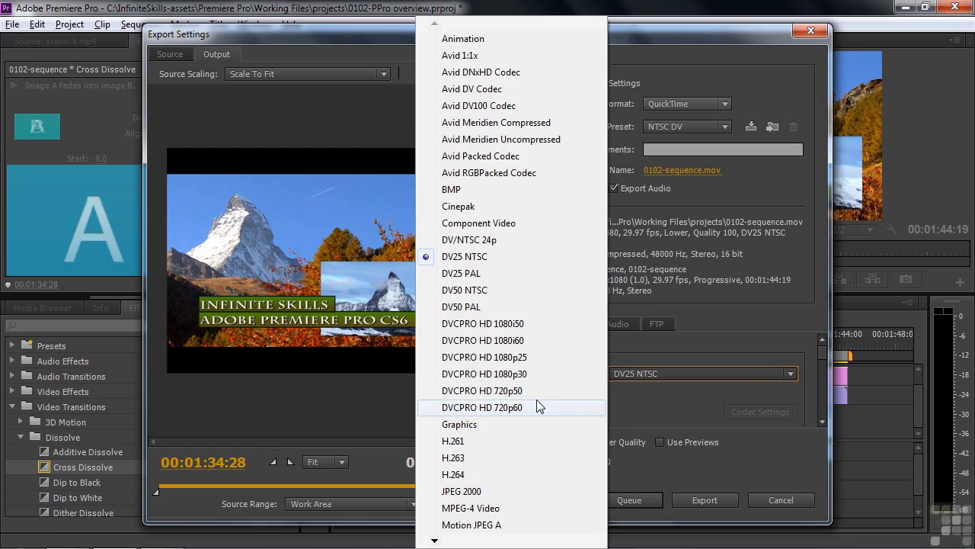
pyautogui.click(495, 377)
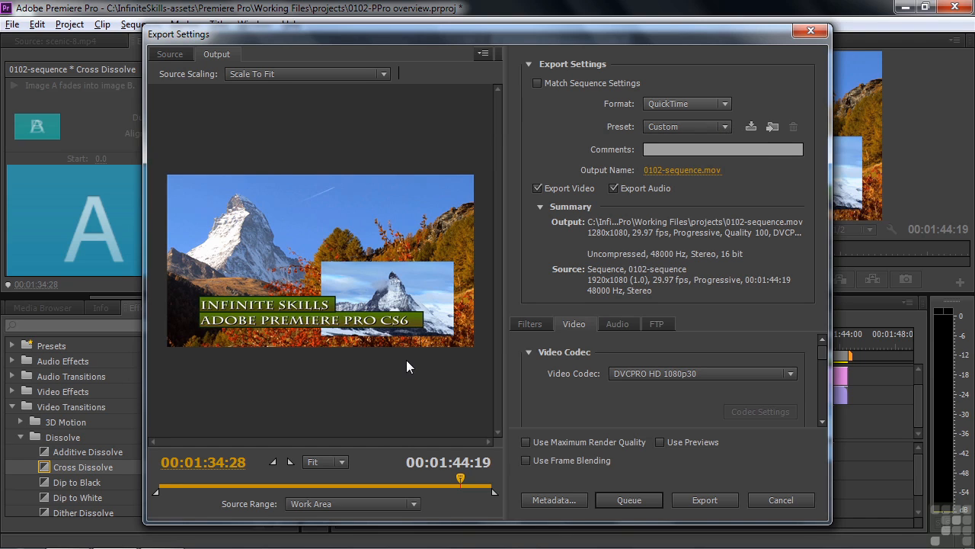
# Switch the export to H.264 and browse presets, keeping Android Tablet 1080p 29.97.
pyautogui.click(725, 104)
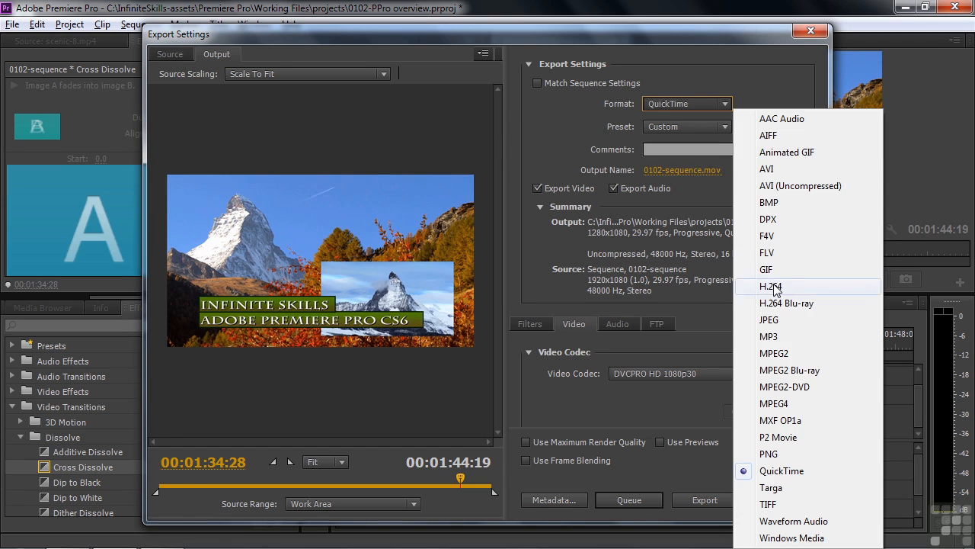
pyautogui.press('Escape')
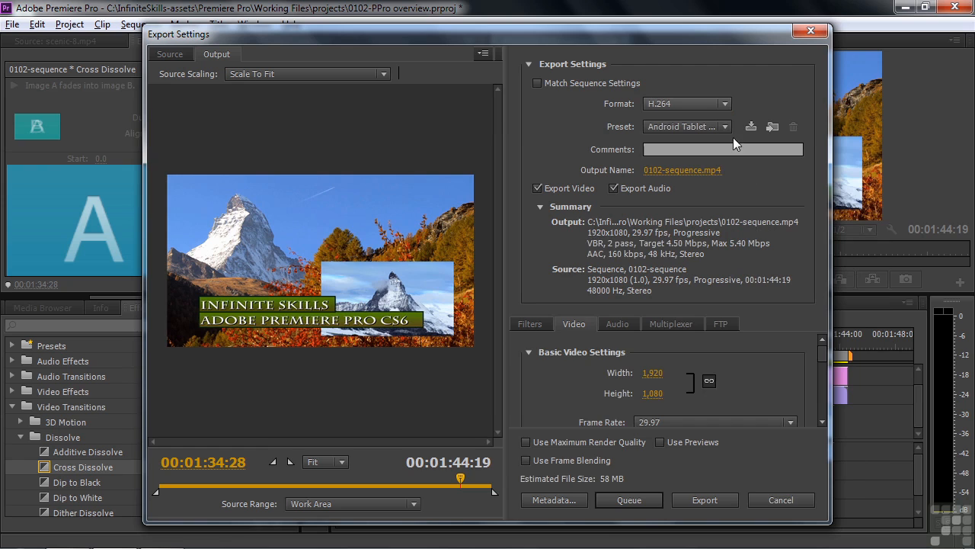
pyautogui.click(725, 127)
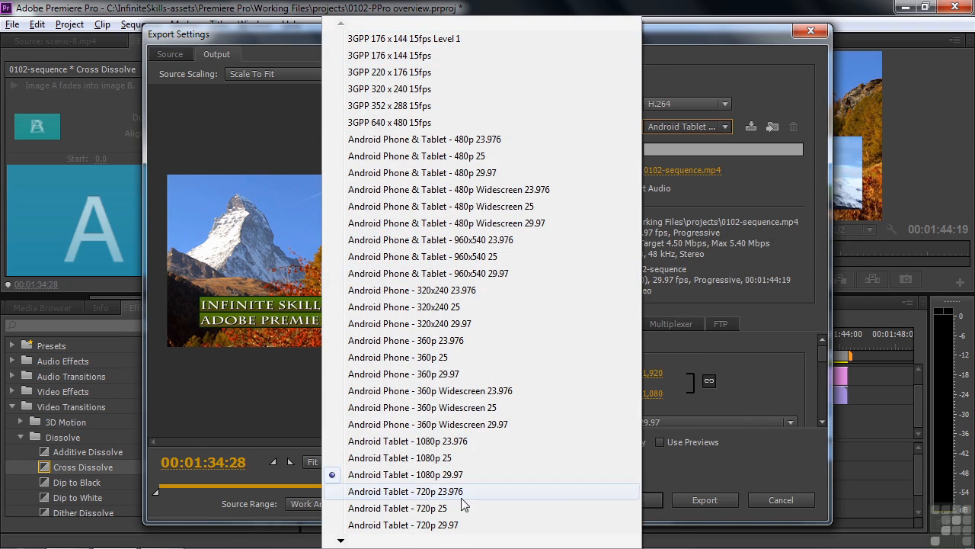
pyautogui.moveTo(365, 543)
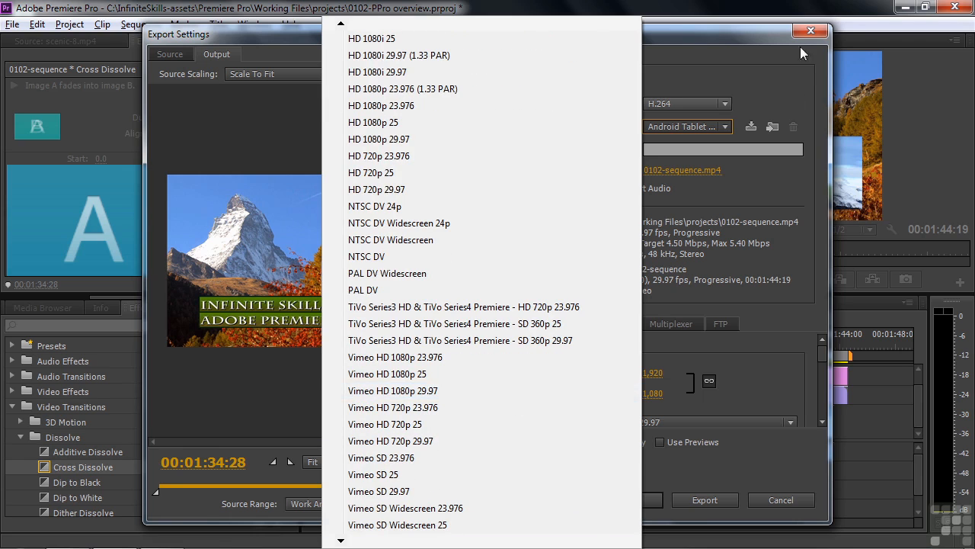
pyautogui.click(750, 31)
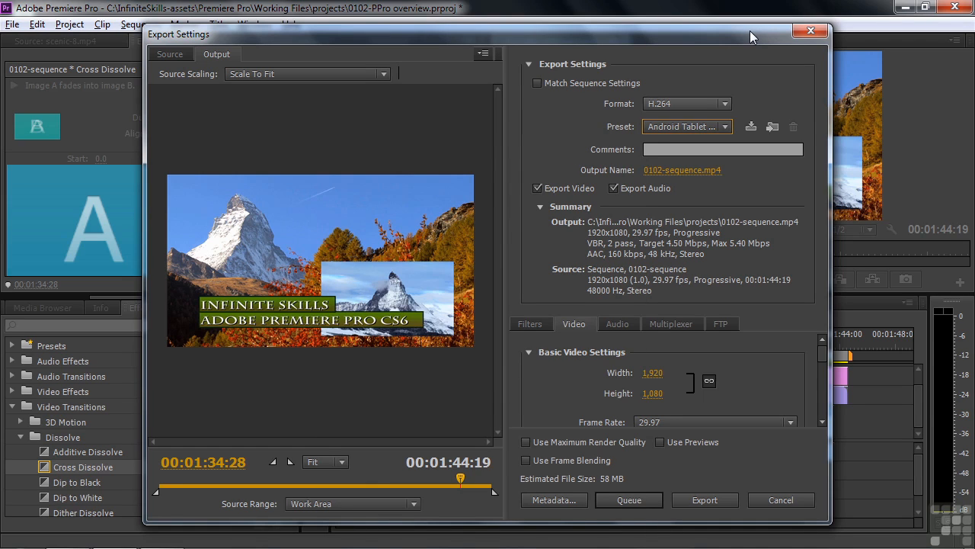